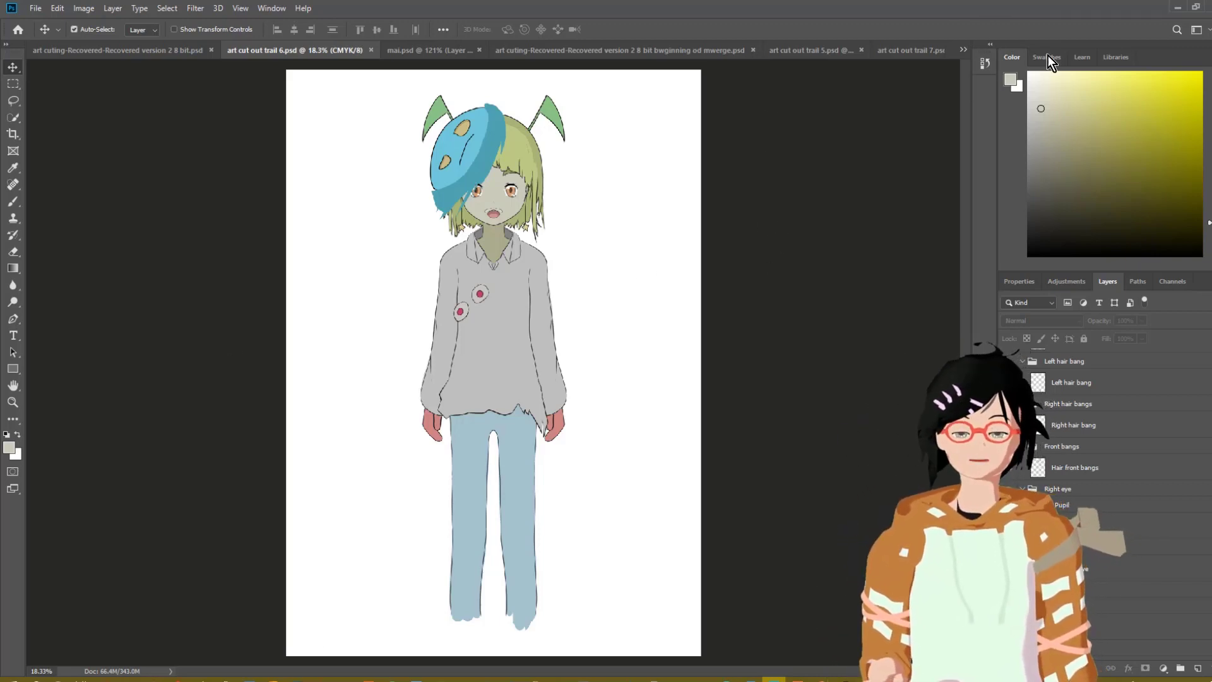
Drop the character PSD into the Live2D editor, then bring Photoshop back
left_click(1178, 7)
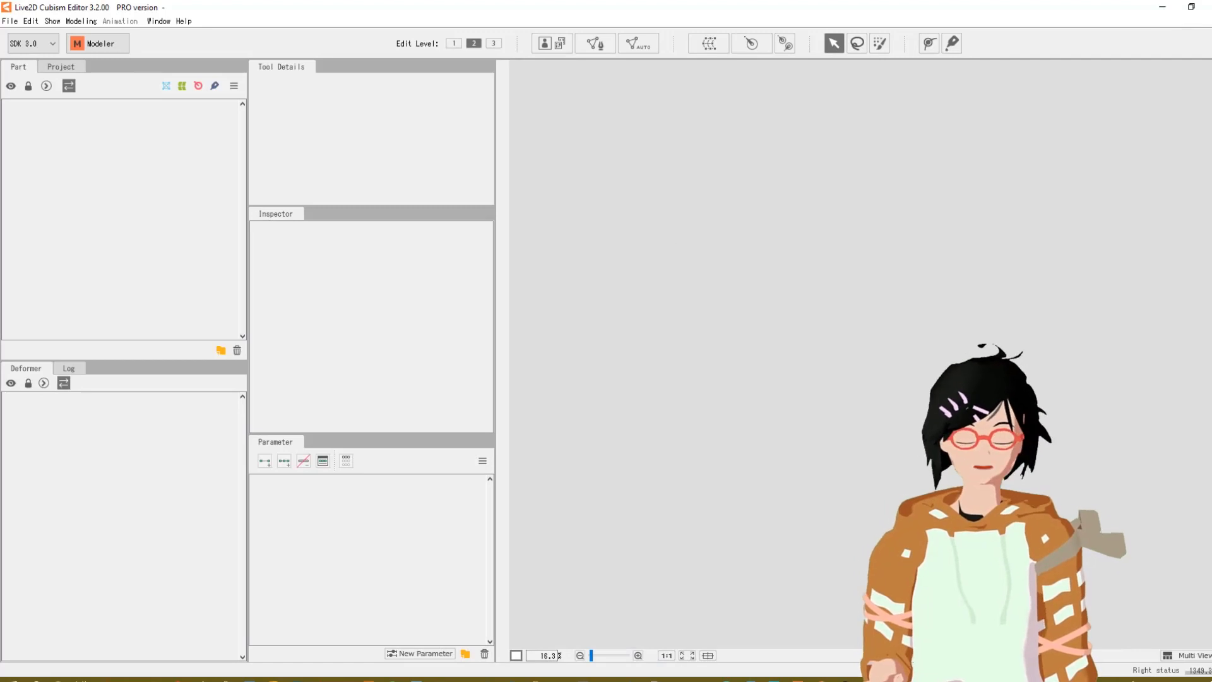
left_click_drag(1096, 432, 538, 353)
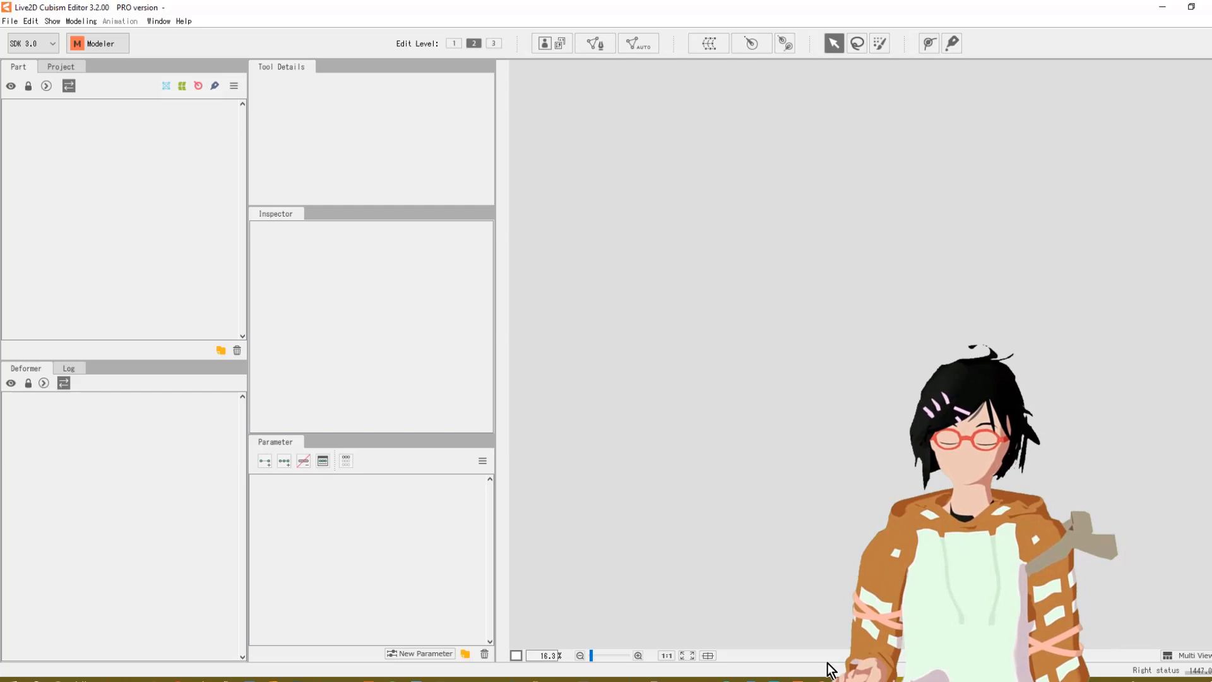
left_click(773, 679)
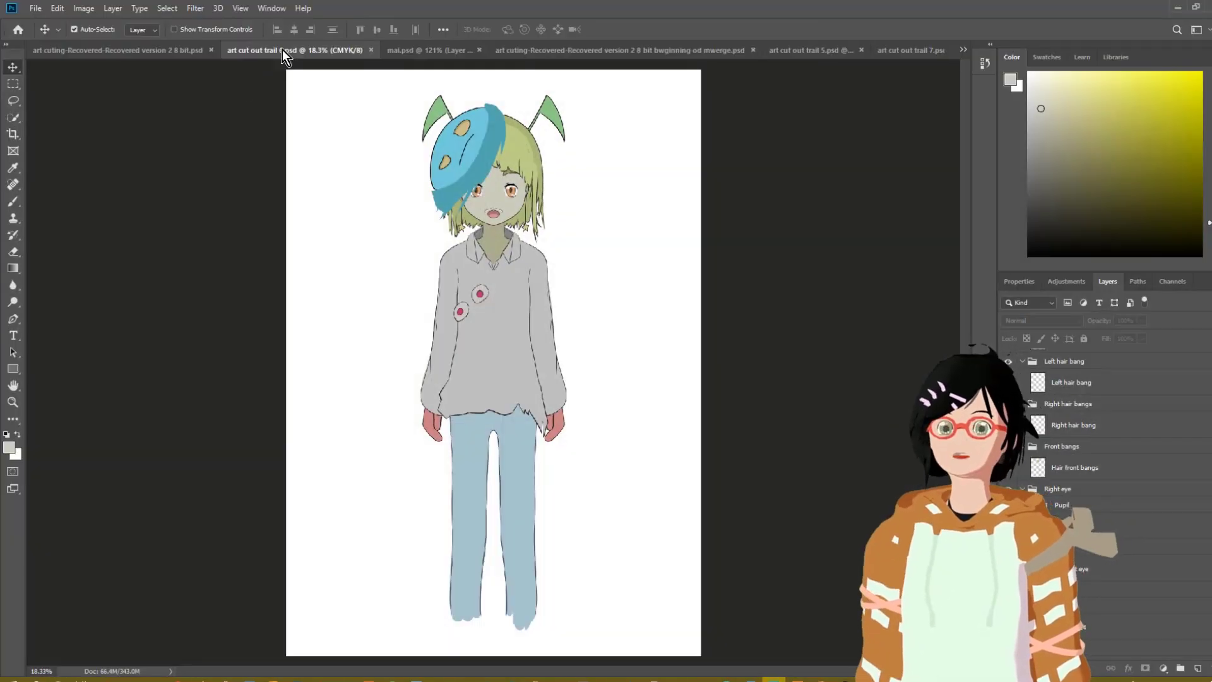
Convert art cut out trail 6 to RGB Color without flattening, keep 8 Bits/Channel, and save
left_click(86, 8)
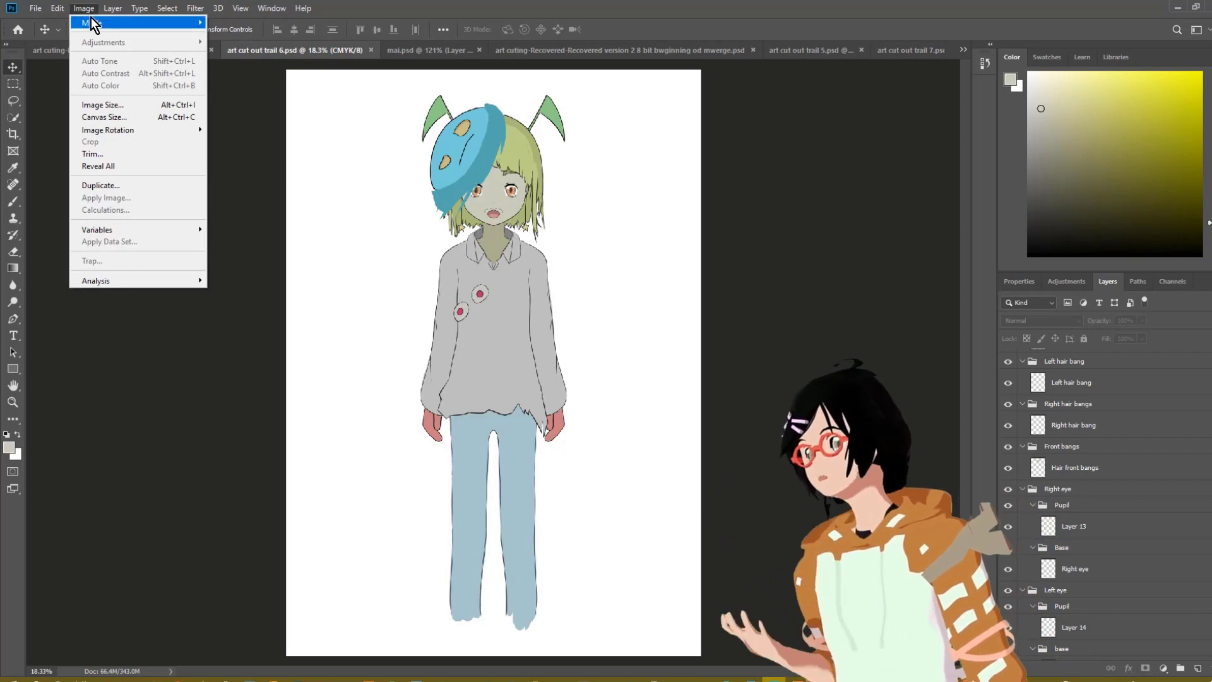
mouse_move(93, 20)
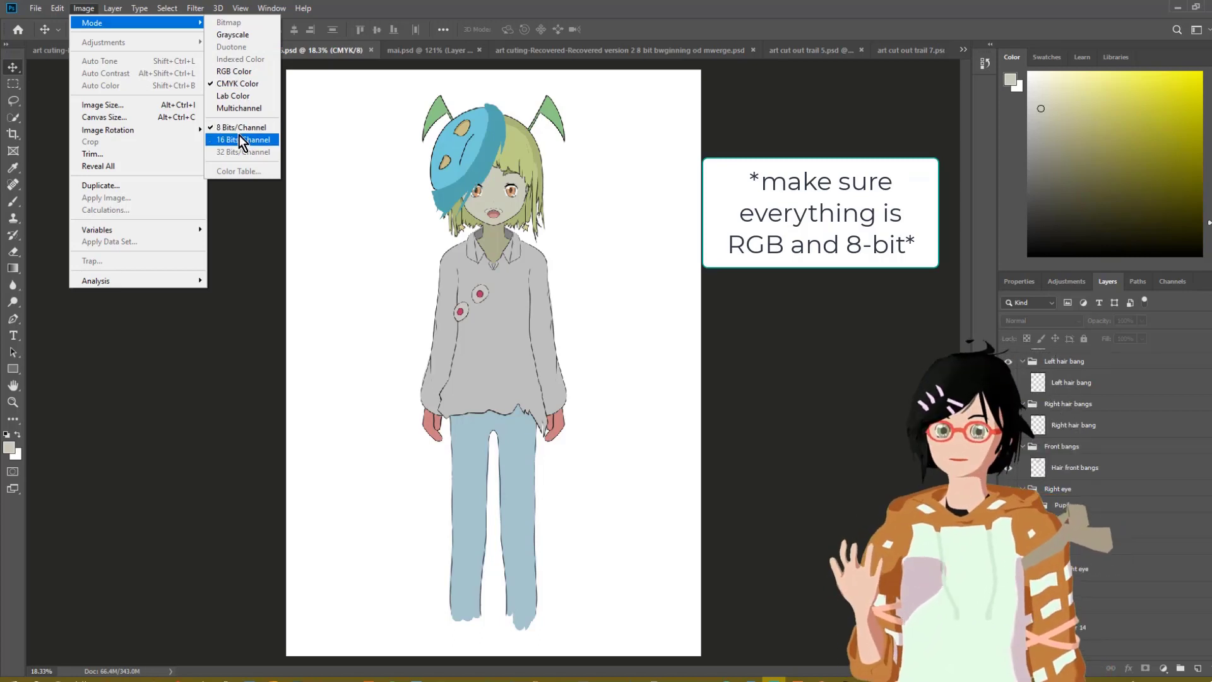
left_click(248, 70)
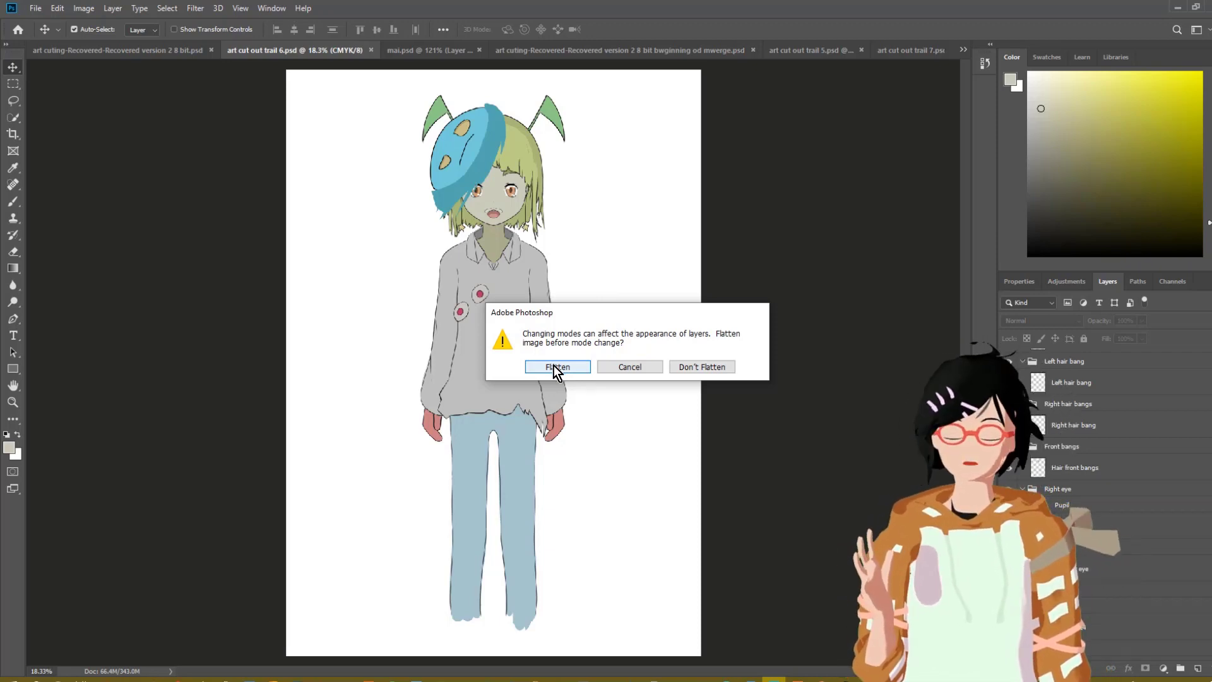
left_click(706, 369)
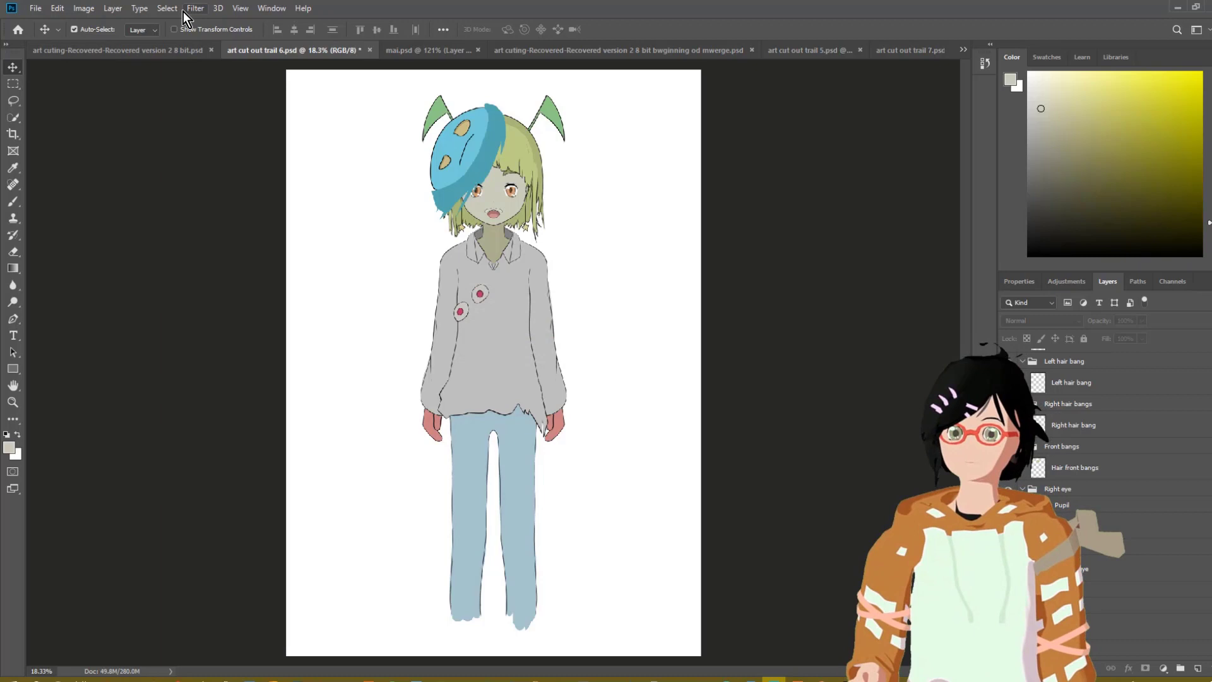
left_click(77, 9)
mouse_move(86, 19)
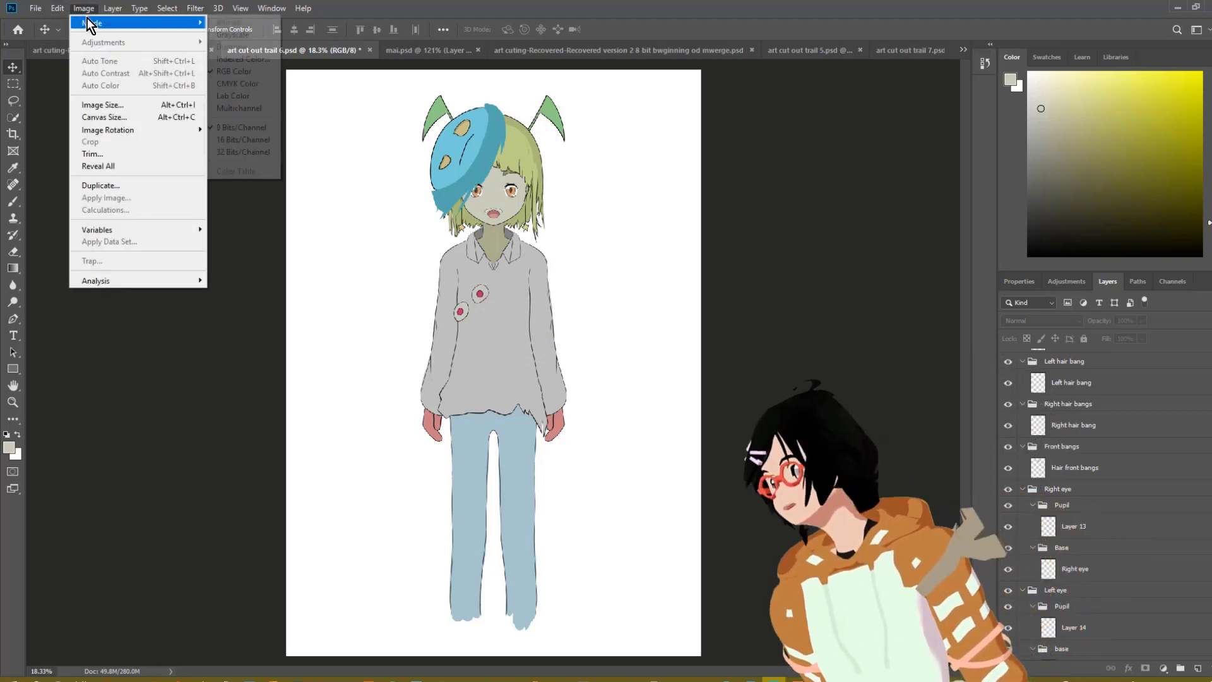
left_click(258, 129)
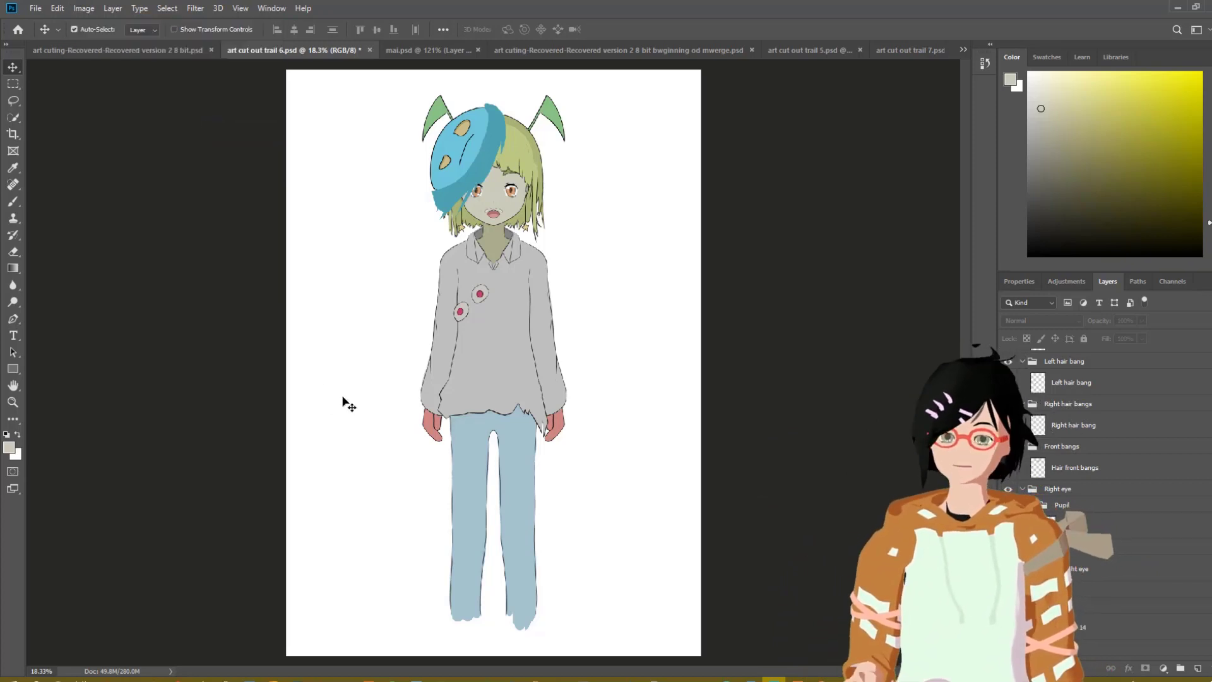
key("ctrl+s")
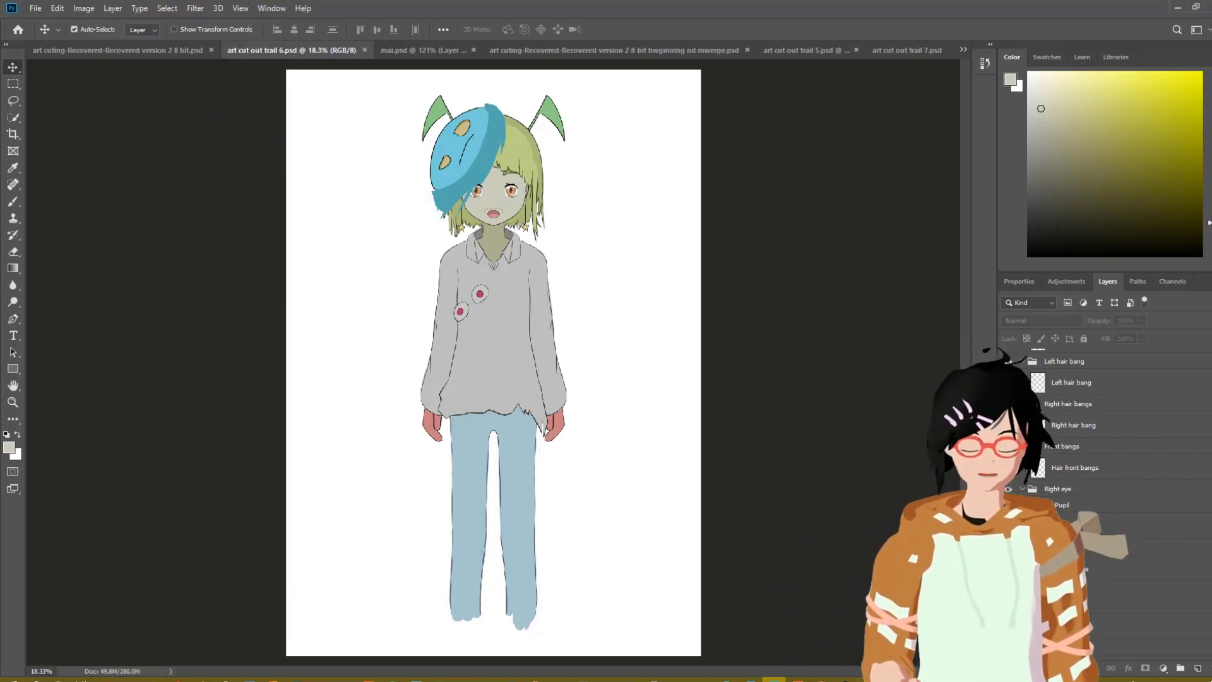
Drop art cut out trail 6.psd onto the Live2D Part panel and accept Full Scale resolution
left_click(849, 629)
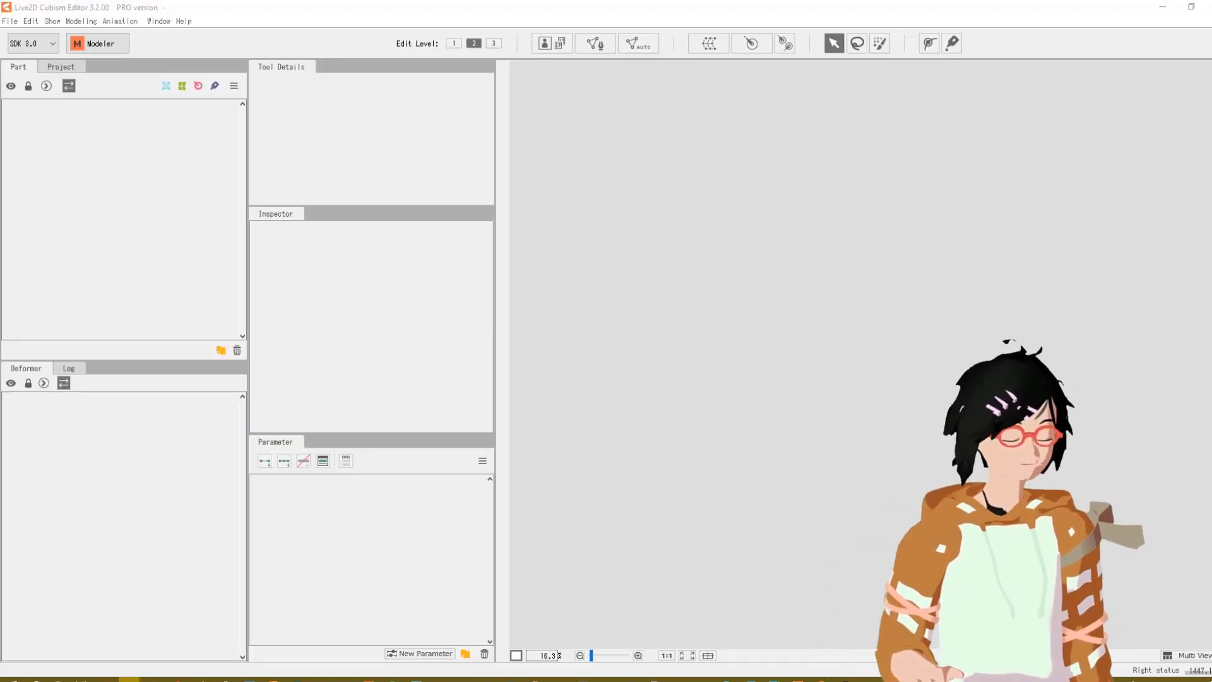
left_click_drag(1211, 221, 776, 249)
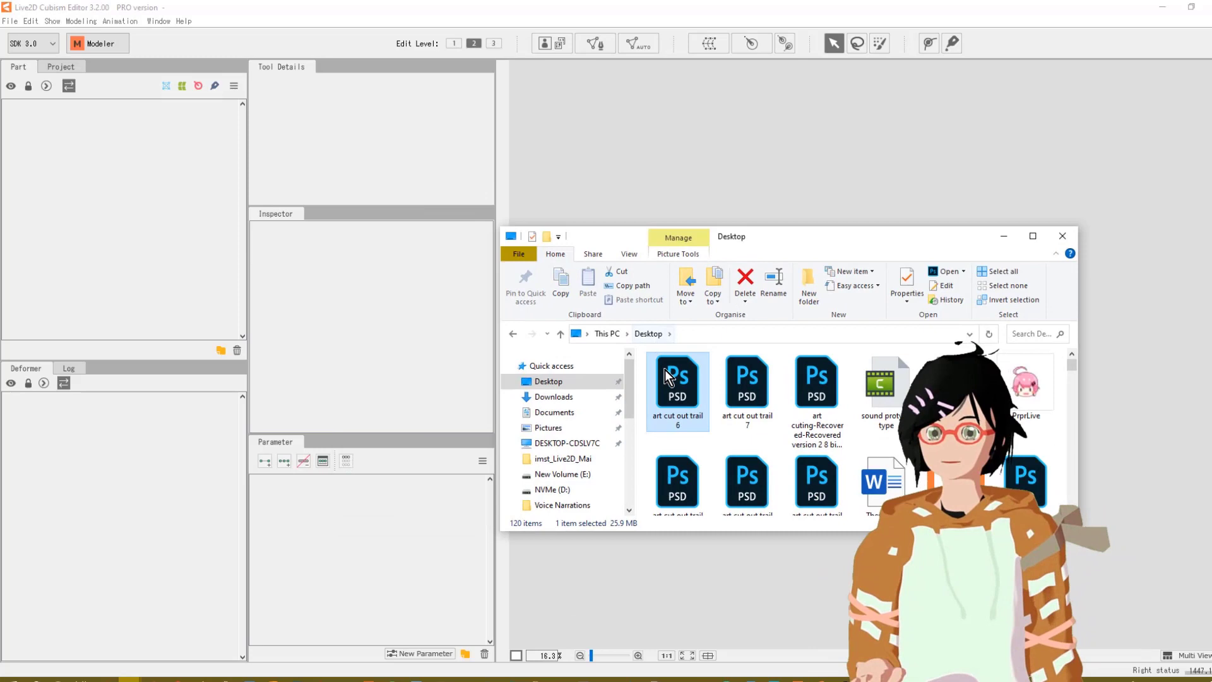
left_click_drag(677, 385, 154, 224)
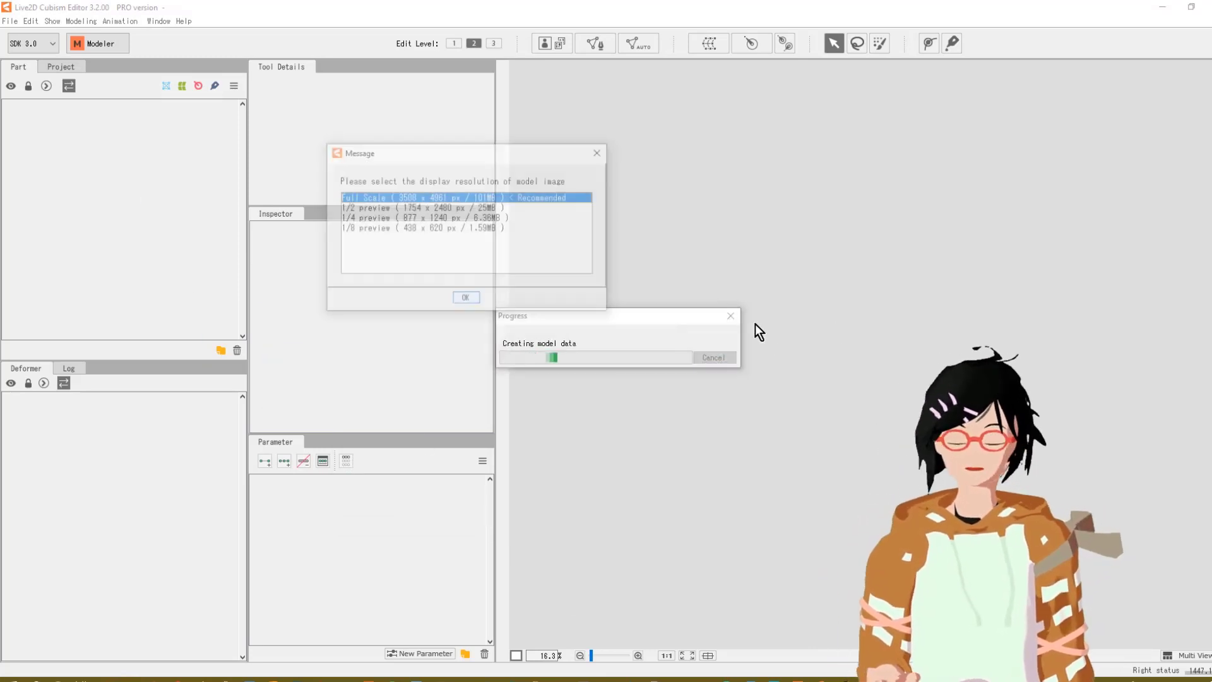
left_click_drag(396, 154, 393, 281)
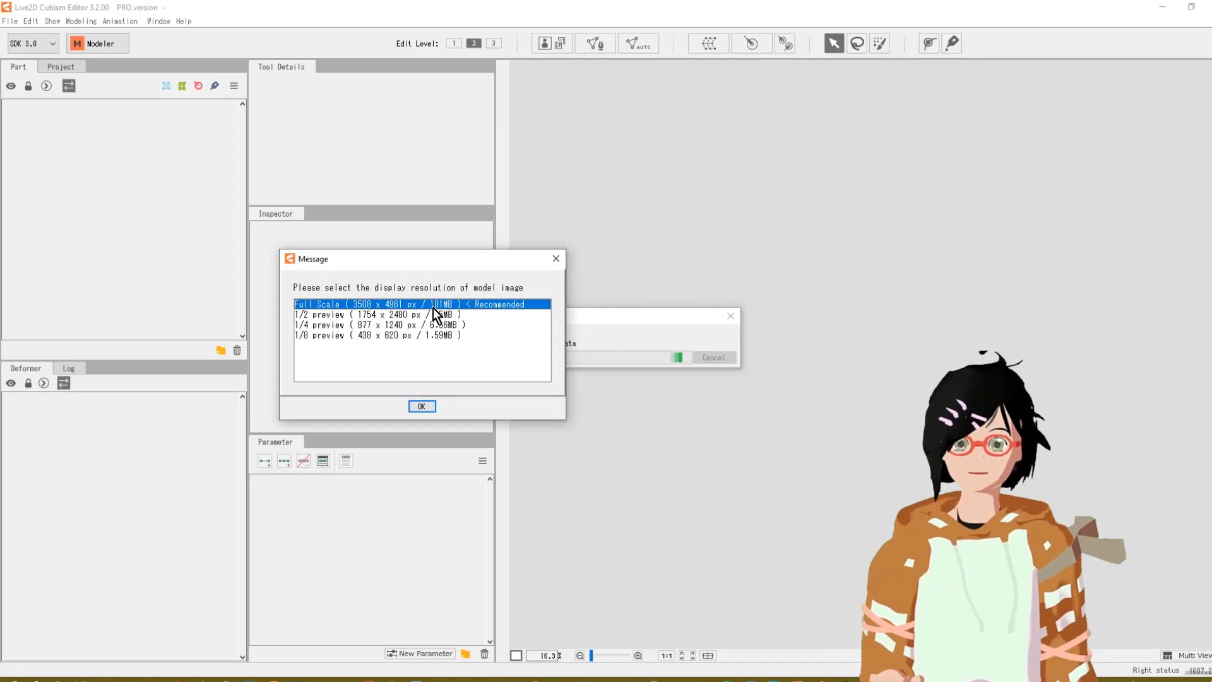
left_click(421, 406)
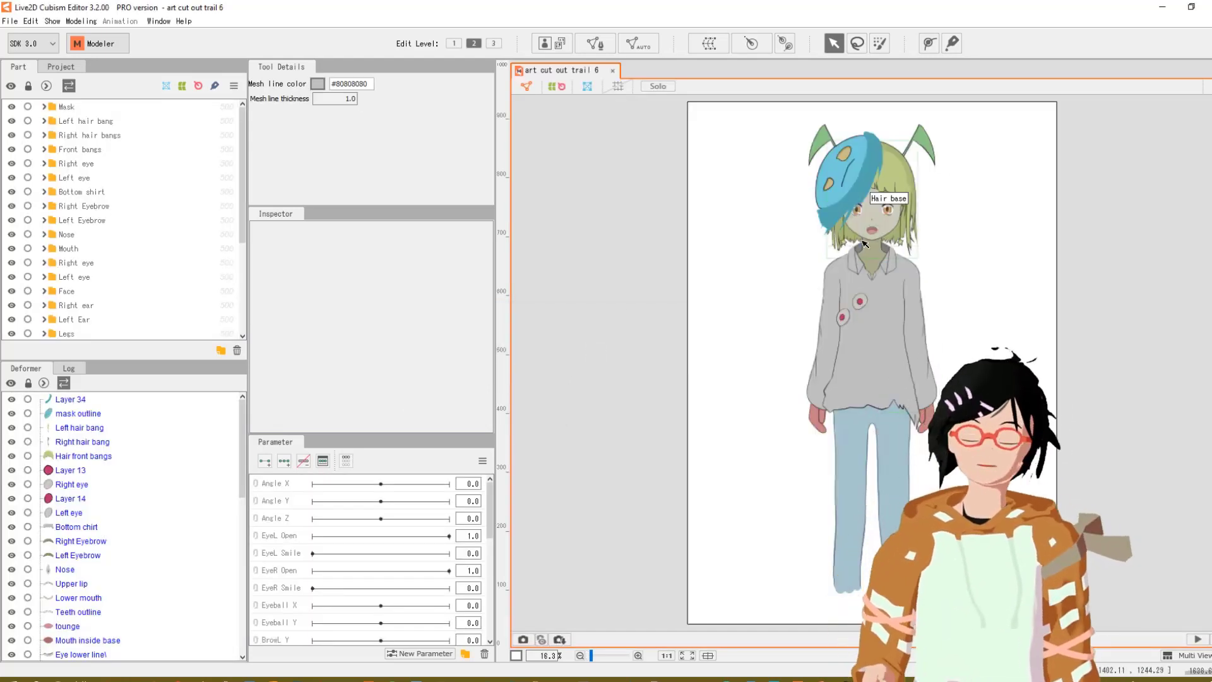
scroll(870, 242, "up", 5)
scroll(870, 241, "down", 5)
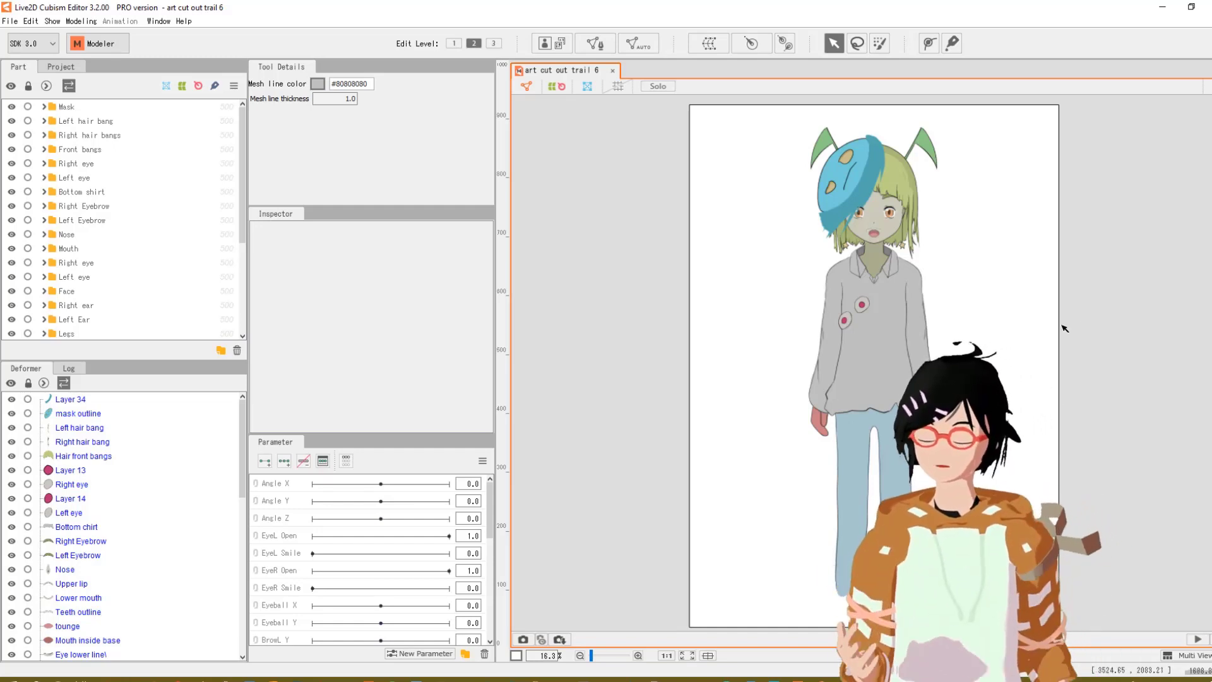
Check that the recovered version 2 8 bit document is already RGB 8-bit, leaving it unchanged
key("alt+Tab")
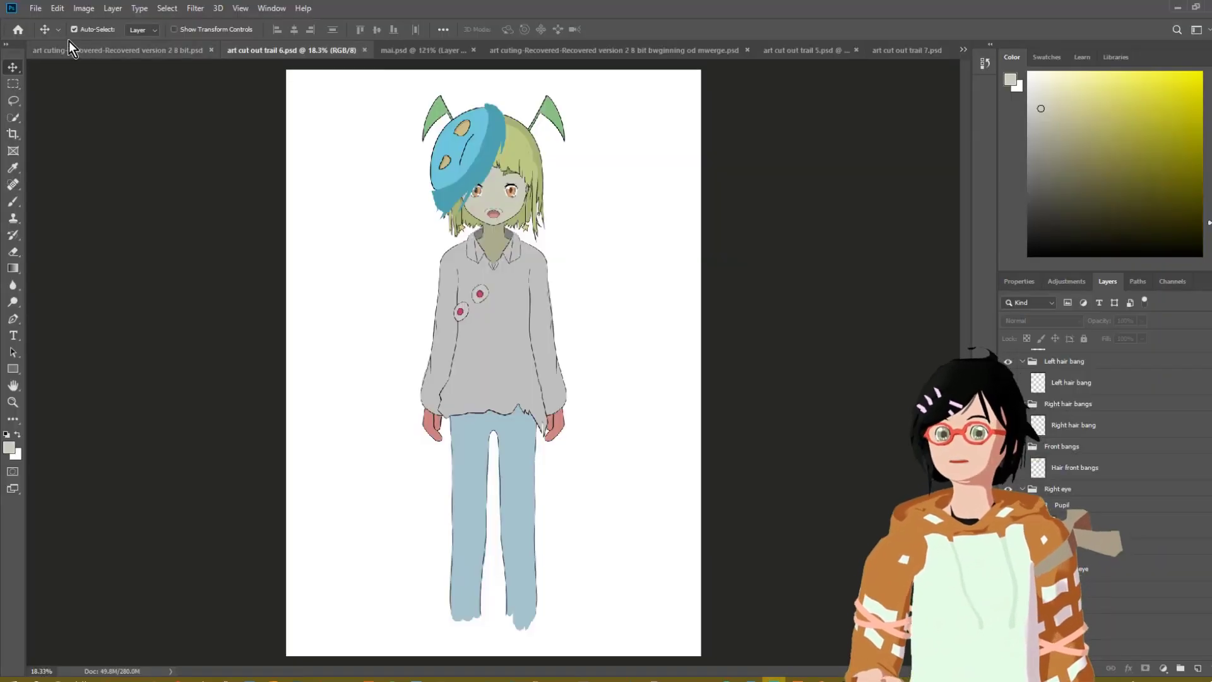
left_click(57, 49)
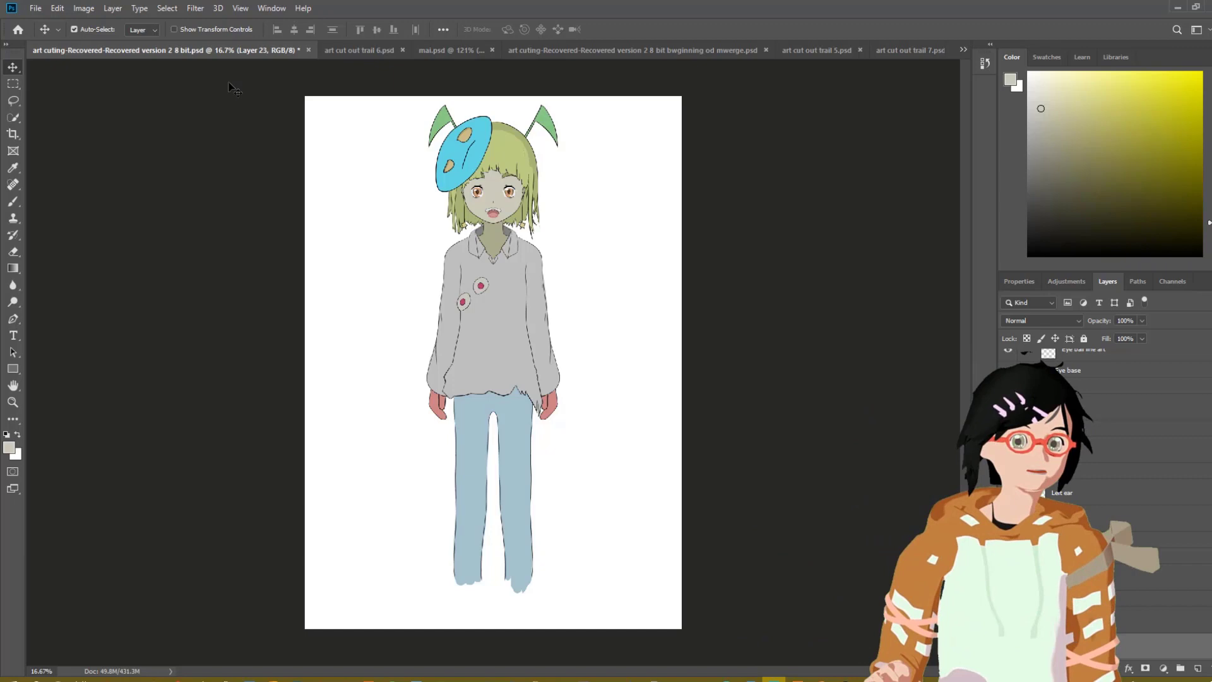
left_click(84, 9)
mouse_move(122, 22)
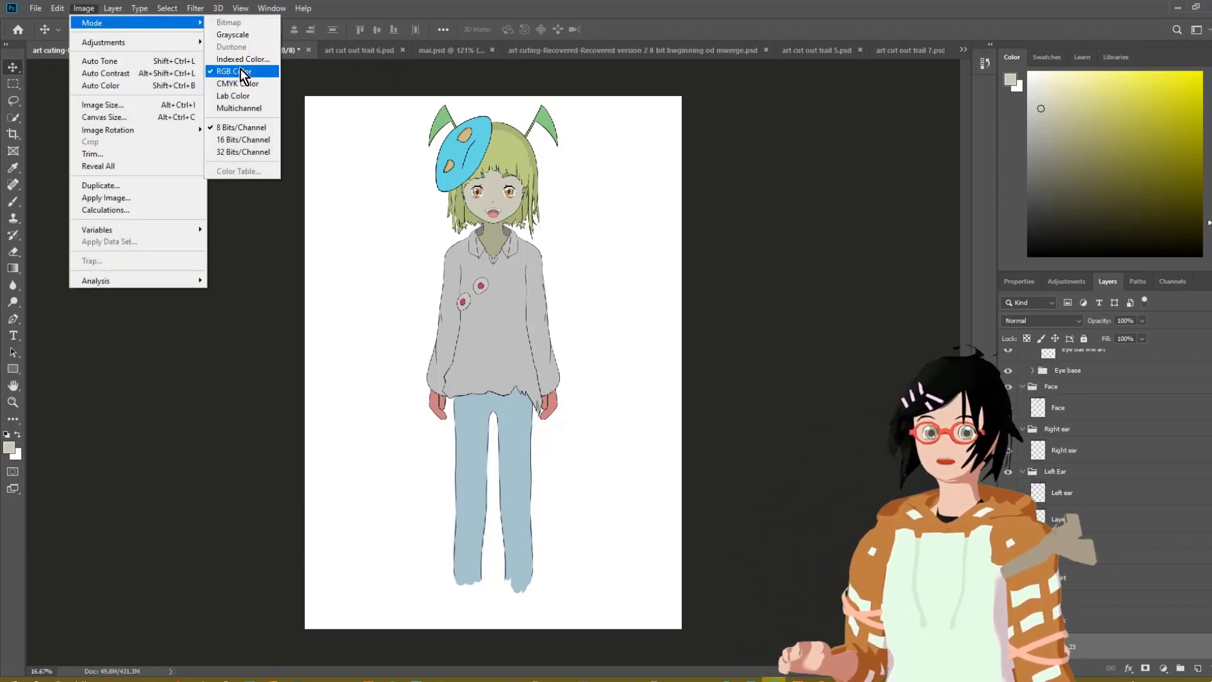
left_click(452, 146)
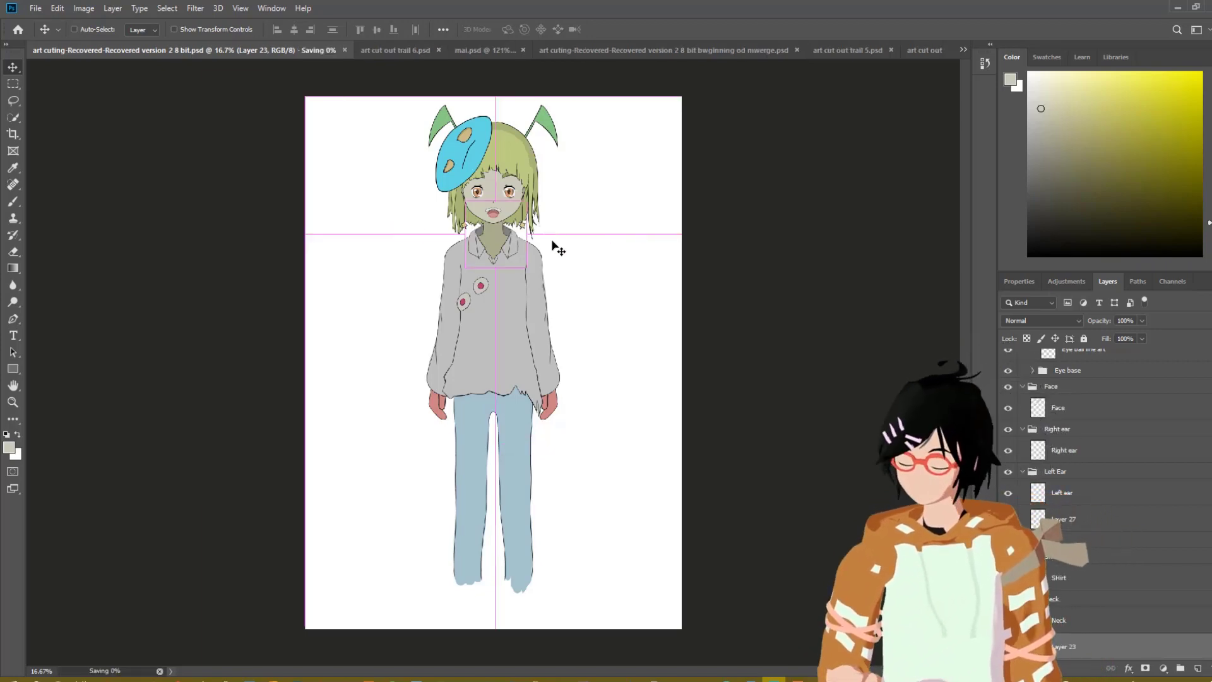
scroll(625, 361, "up", 1)
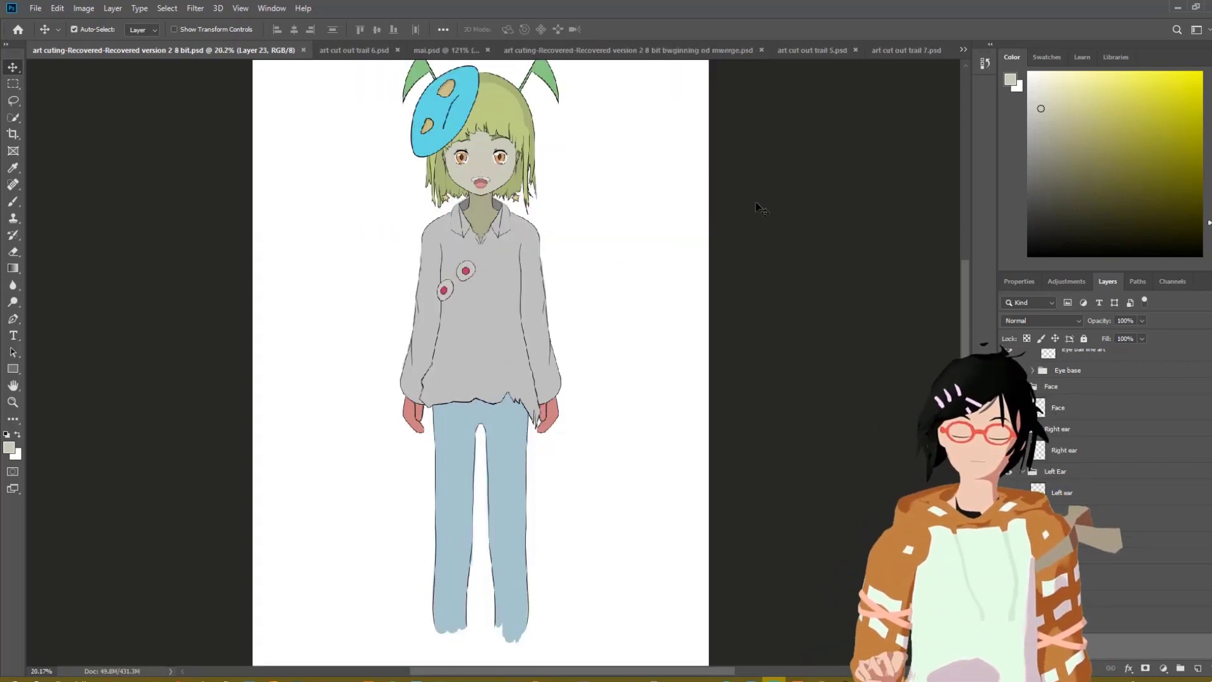
Close the art cut out trail 6 model in Live2D without saving
left_click(828, 678)
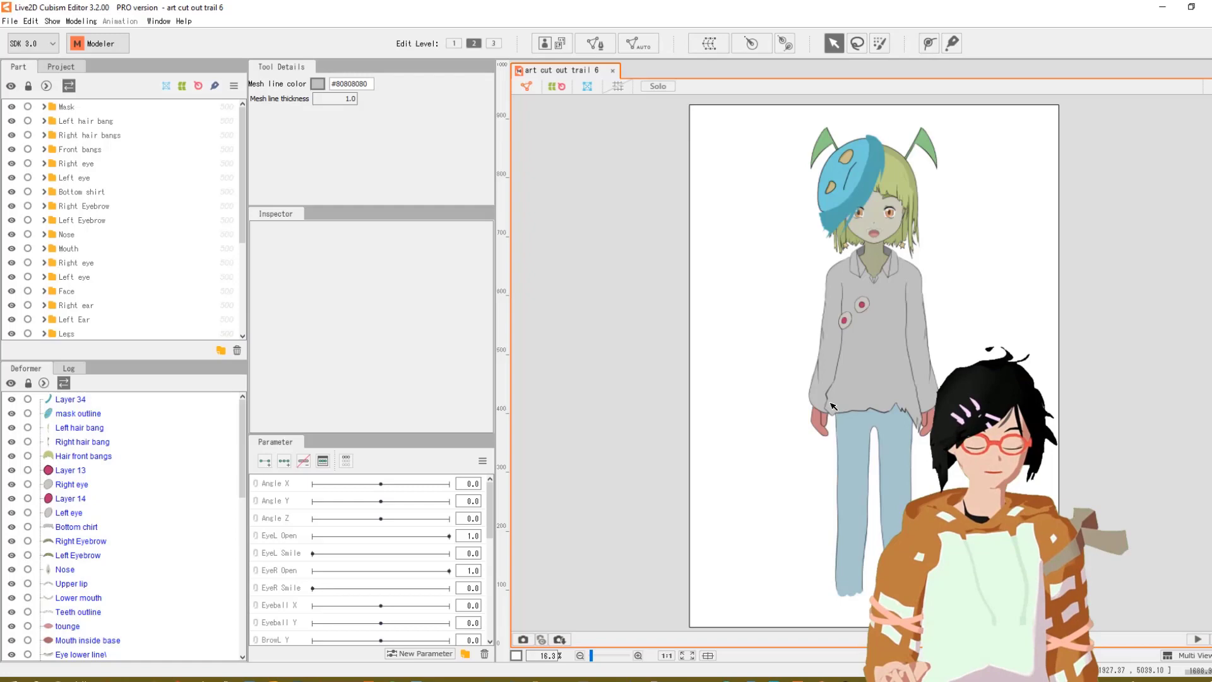
left_click(617, 85)
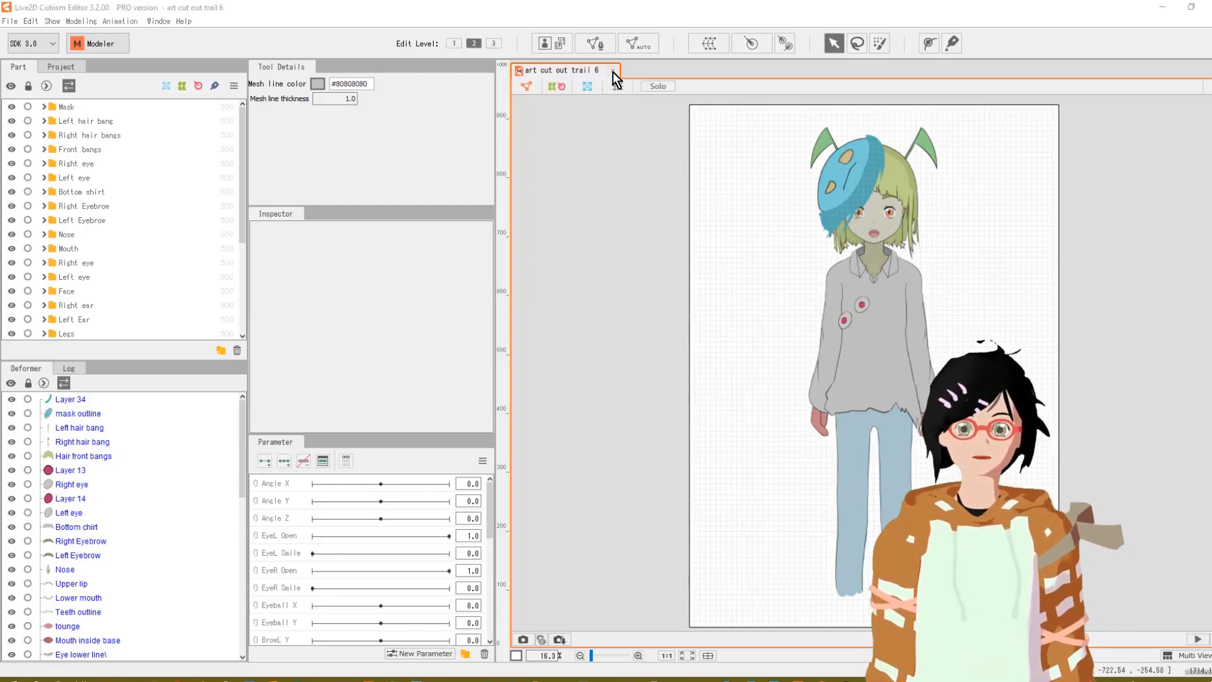
left_click(613, 70)
left_click(626, 352)
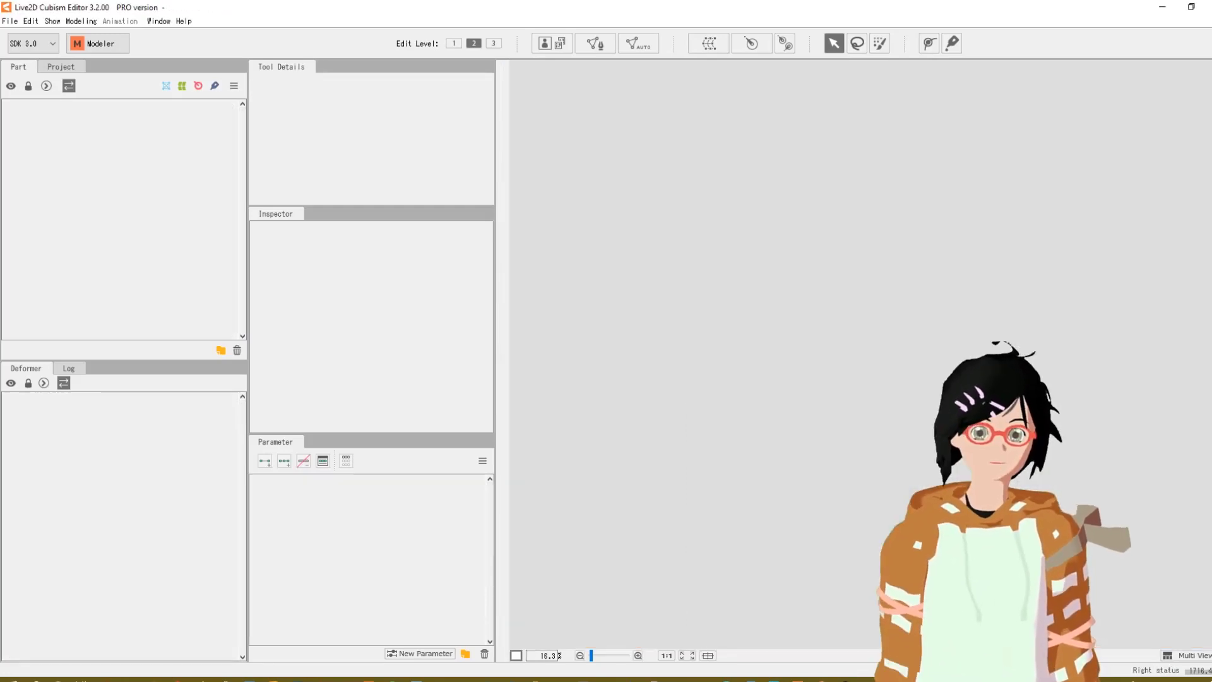
key("alt+Tab")
key("alt+Tab")
key("alt+Tab")
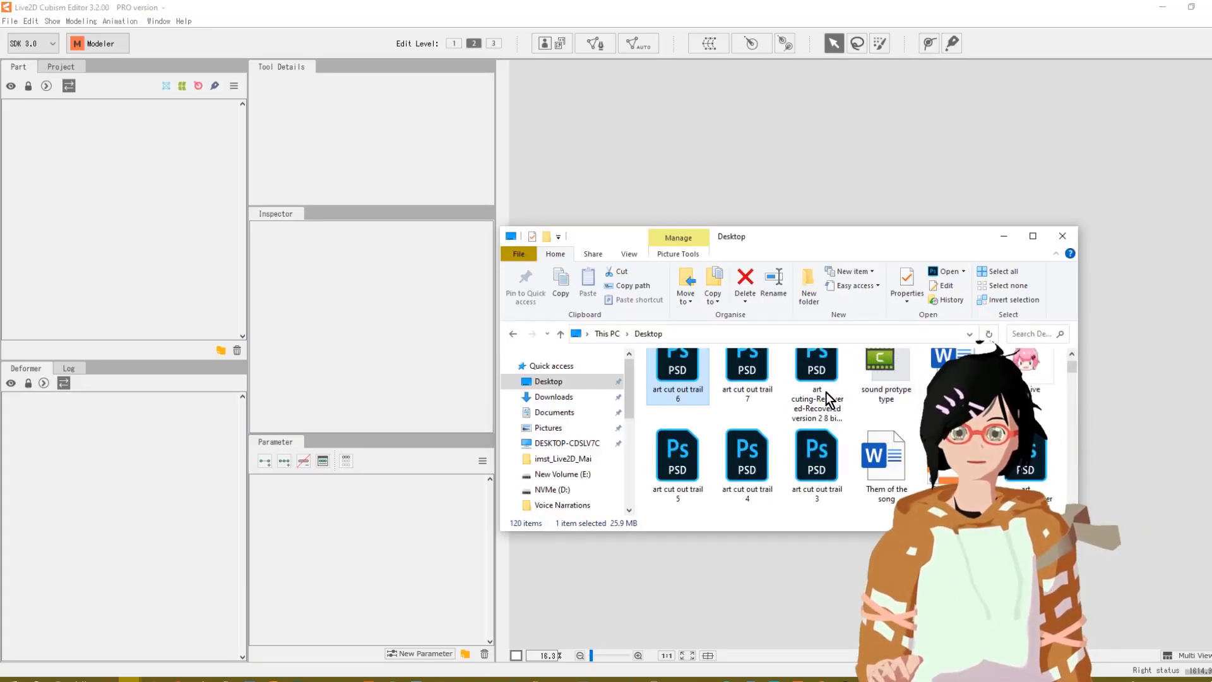
Drag art cut out trail 4.psd from the Desktop folder onto the Live2D Part panel
scroll(862, 354, "down", 1)
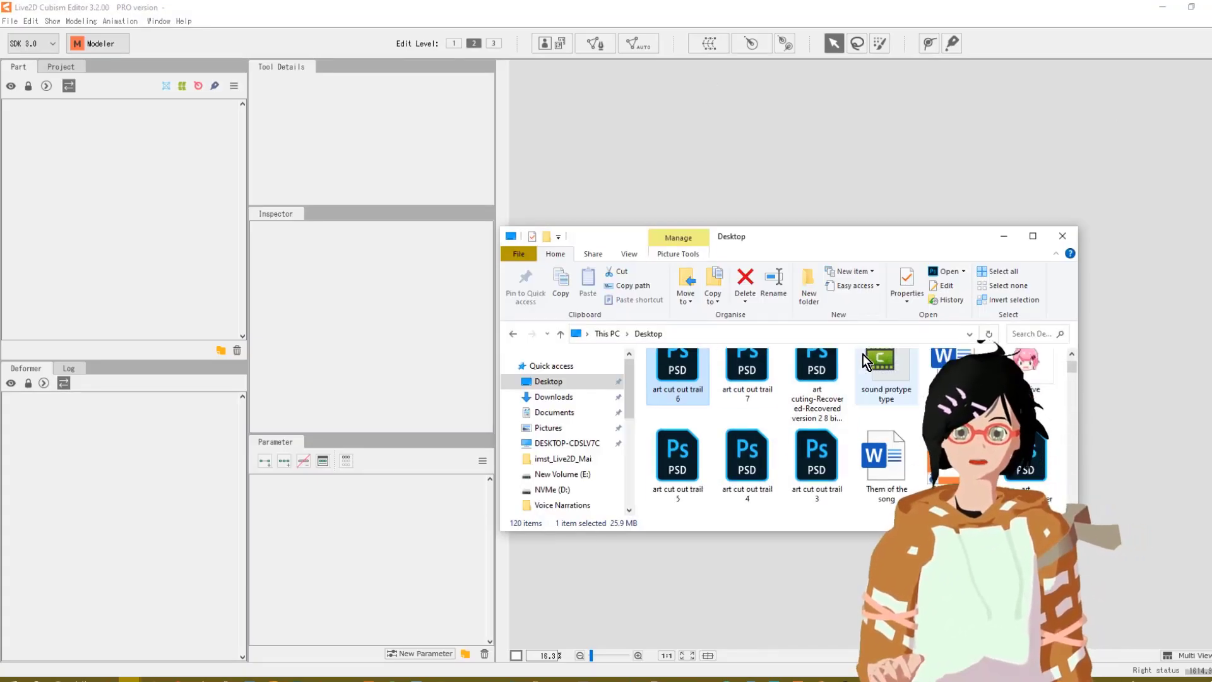
left_click(759, 445)
left_click_drag(747, 457, 149, 245)
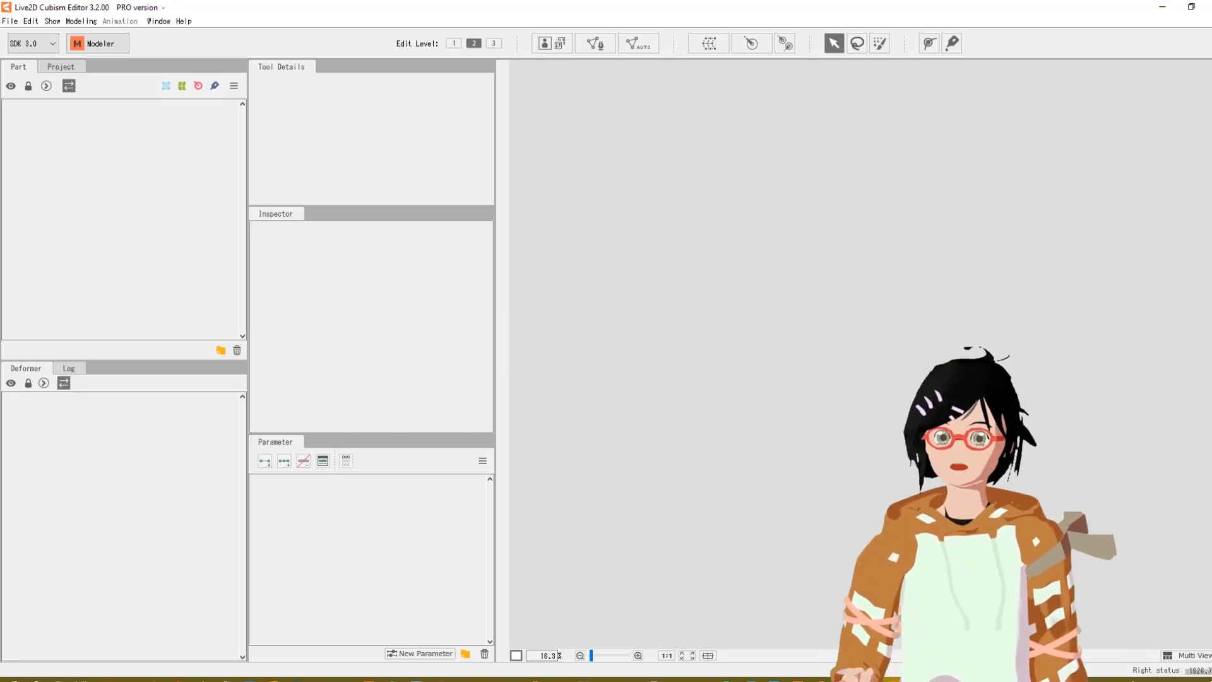
Return to the character PSD in Photoshop and select the Neck layer
left_click(786, 679)
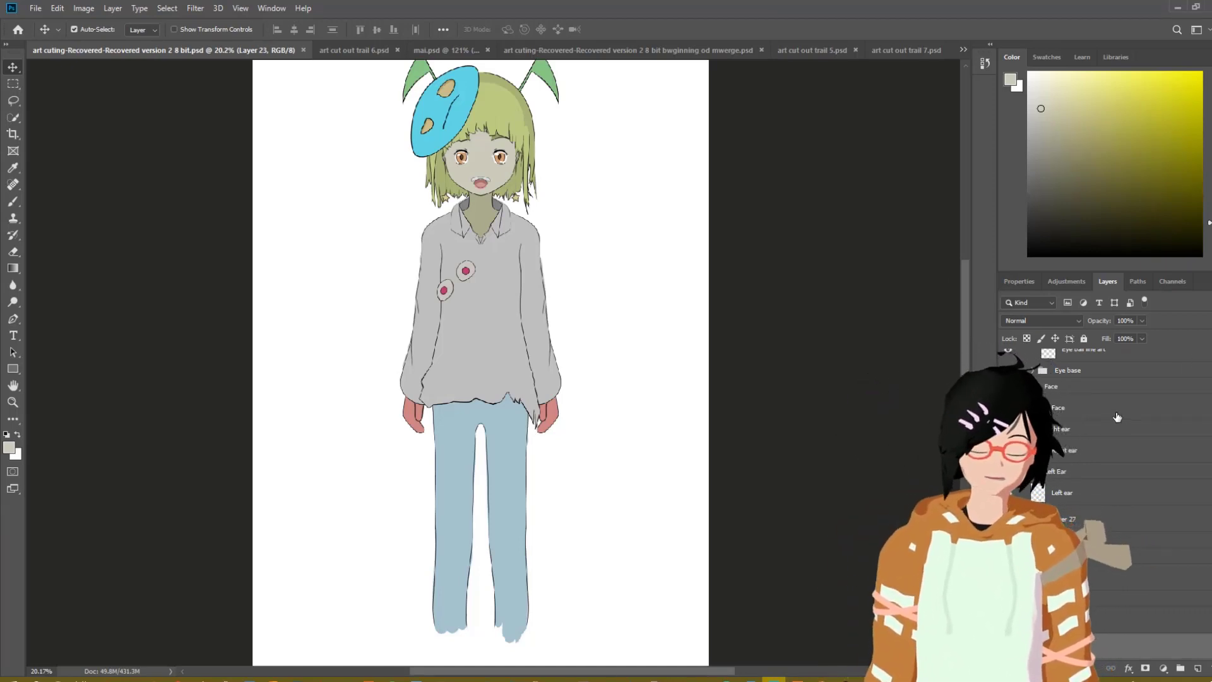
scroll(1117, 427, "down", 3)
scroll(1117, 434, "down", 3)
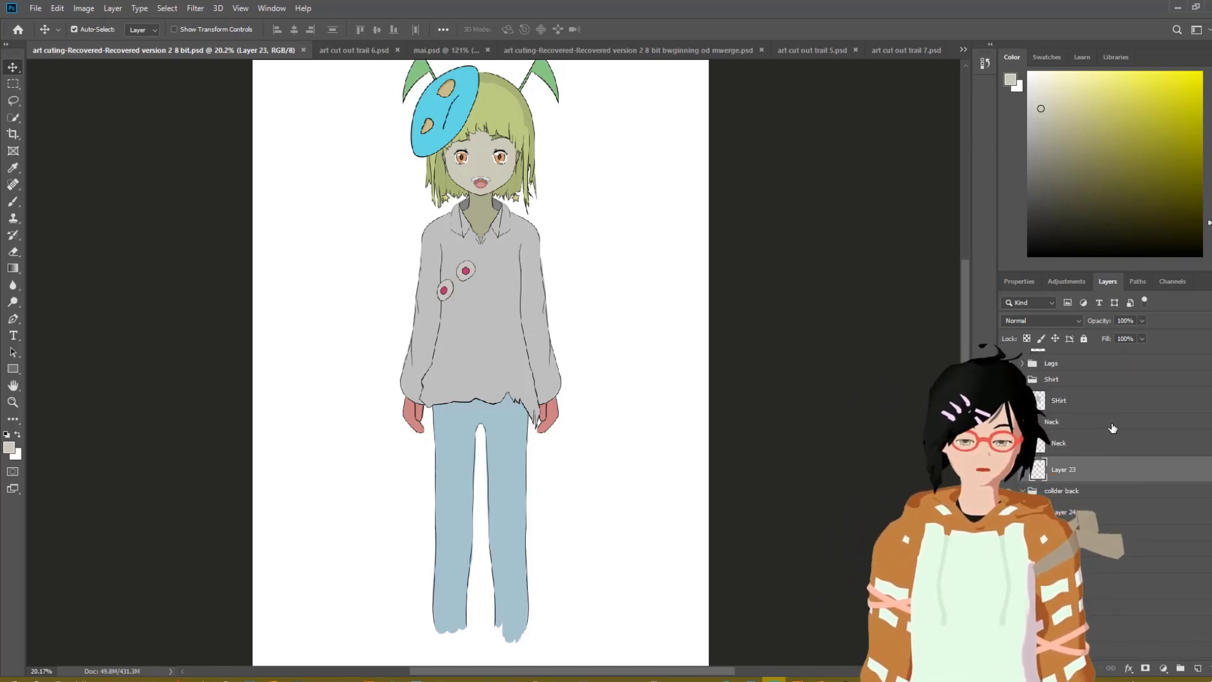
left_click(1131, 451)
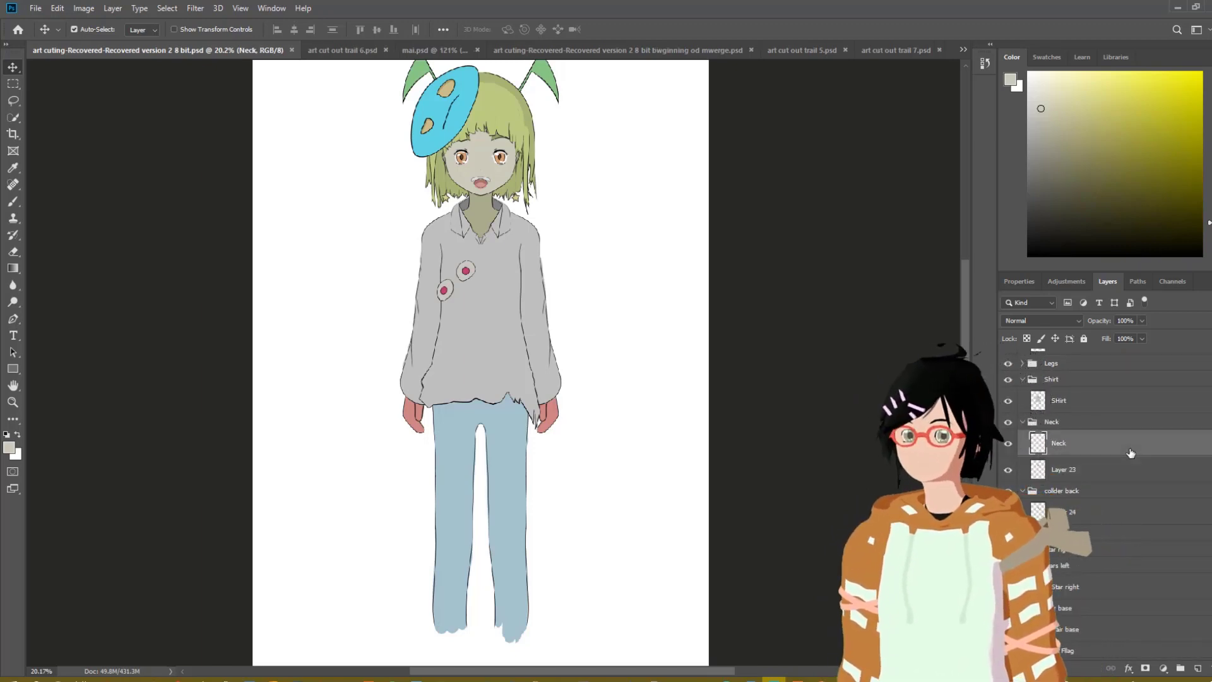
left_click(36, 9)
Set up a new document from the A3 print preset, 297 × 420 mm at 300 ppi
left_click(45, 23)
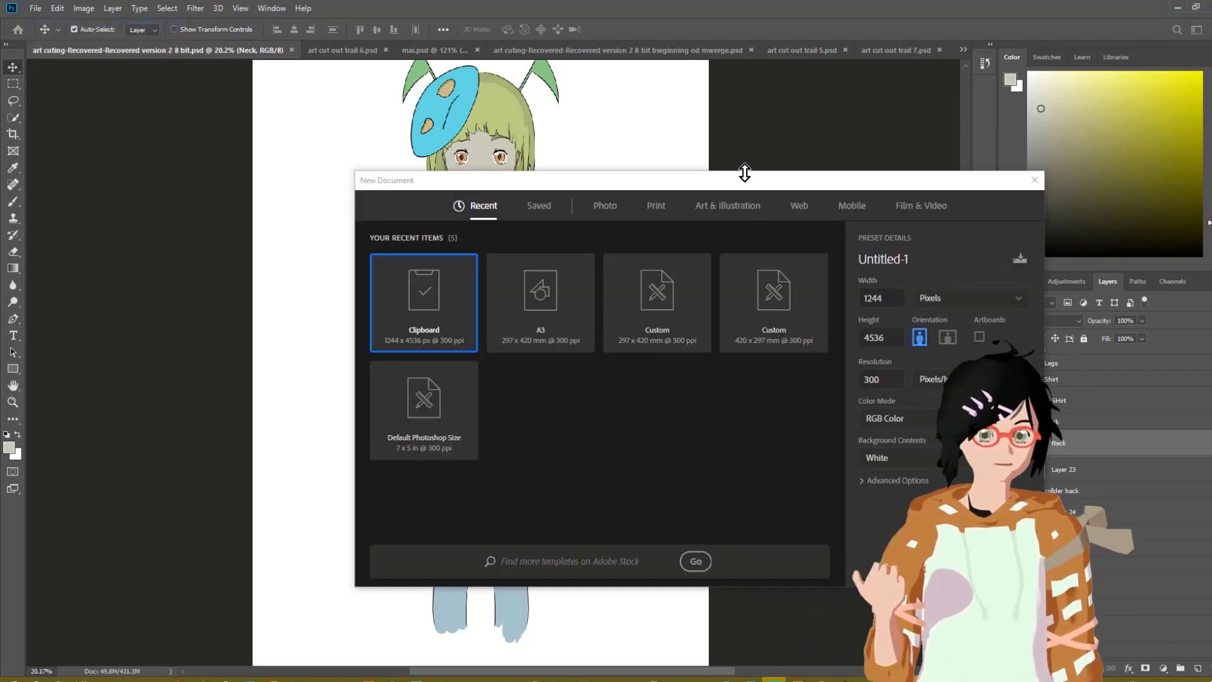
left_click(656, 210)
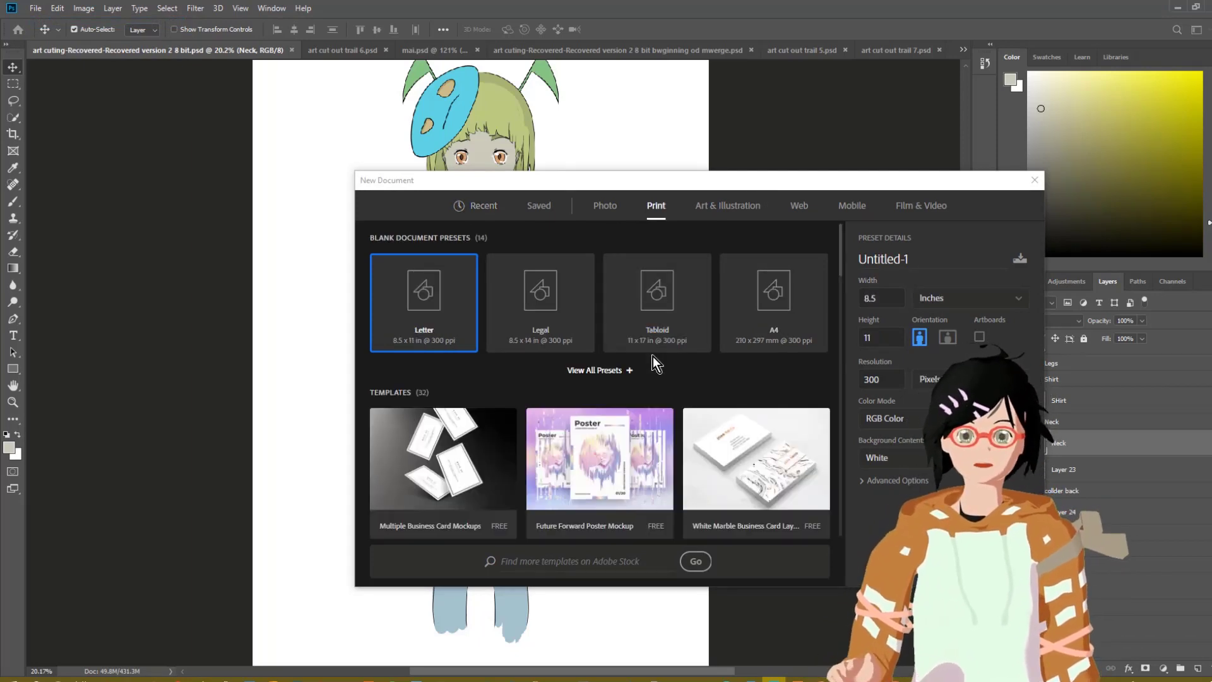
left_click(619, 371)
left_click(702, 404)
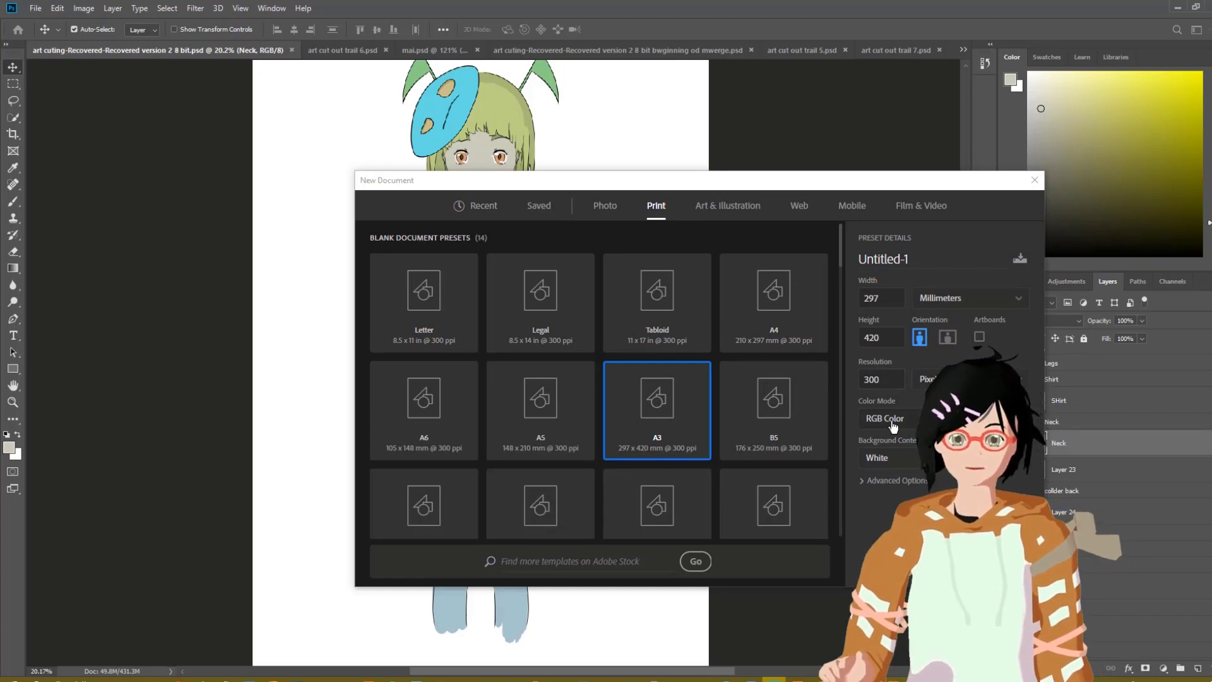
Create the blank A3 Untitled-1 and paste the character's layer groups into it
key("Return")
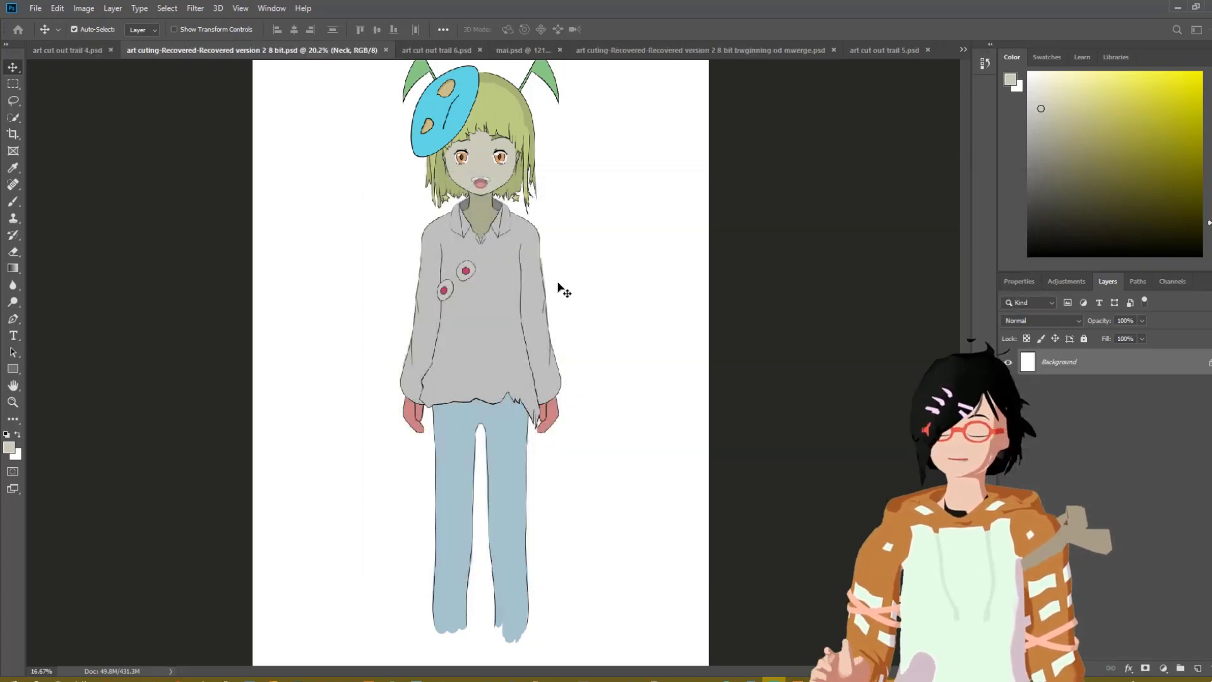
left_click(40, 54)
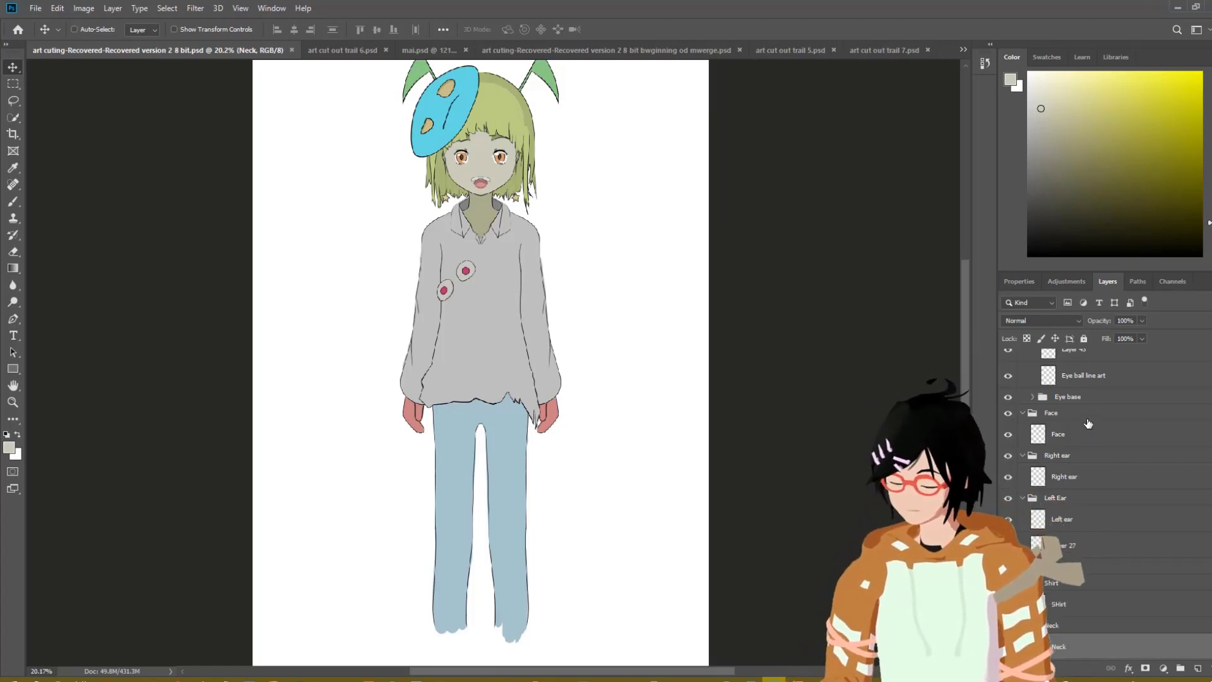
left_click(1088, 420)
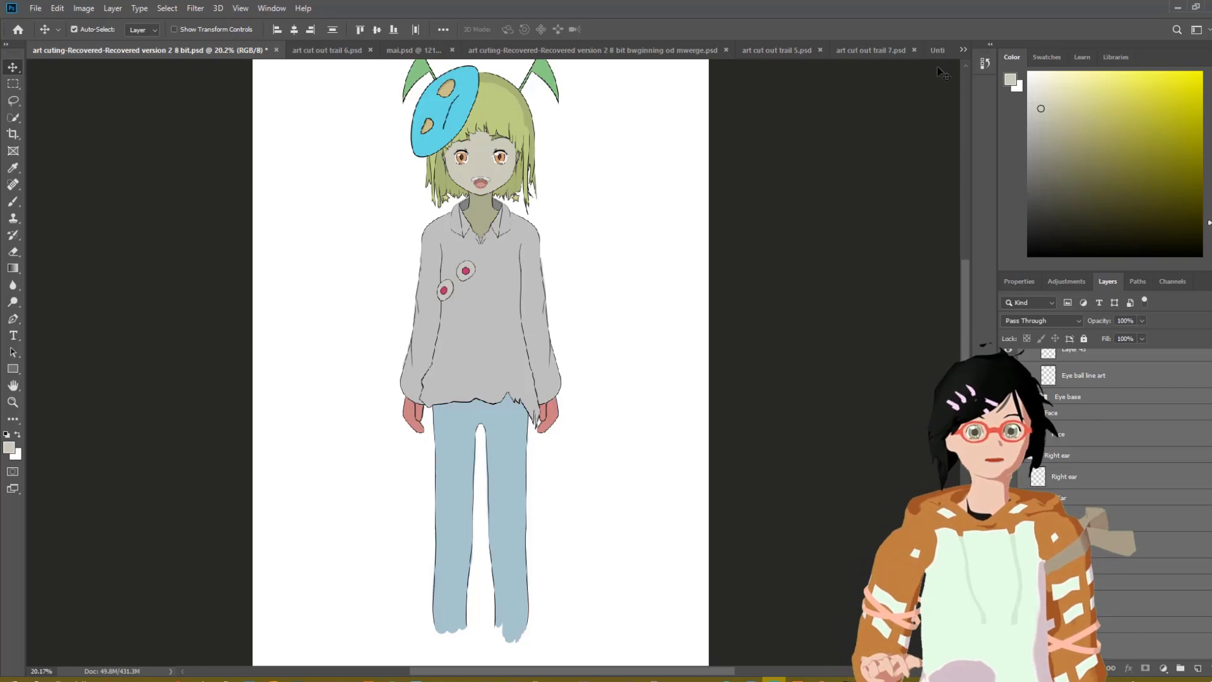
left_click(961, 50)
left_click(808, 169)
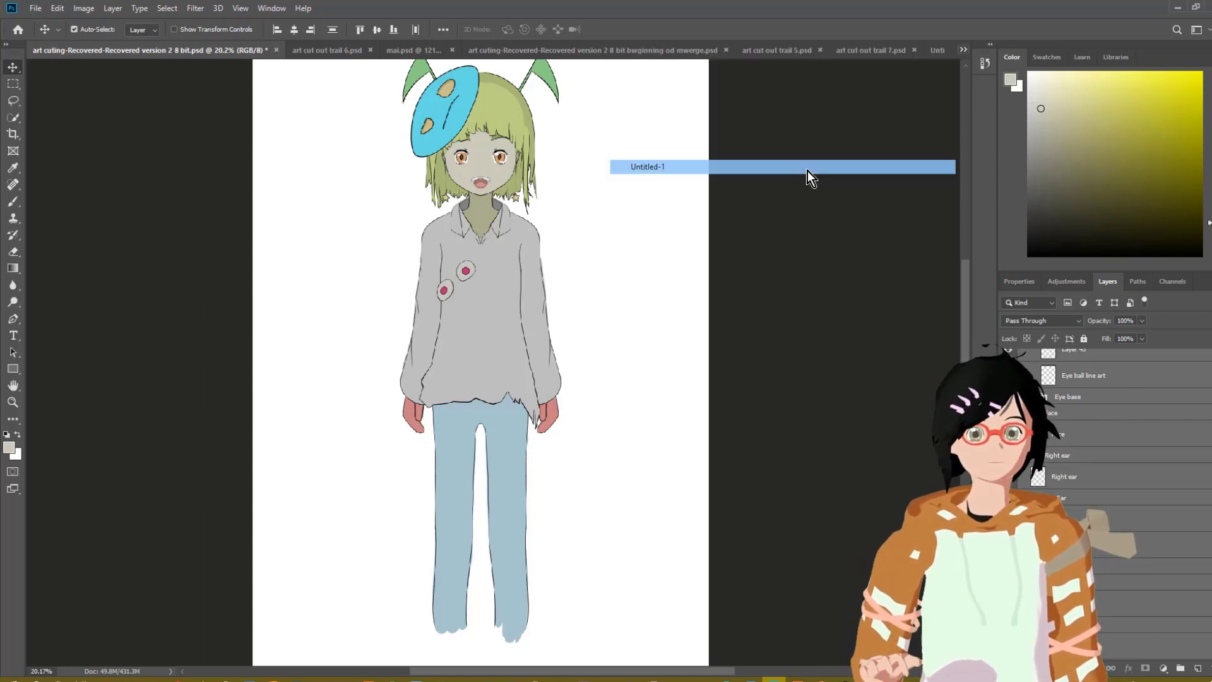
key("ctrl+v")
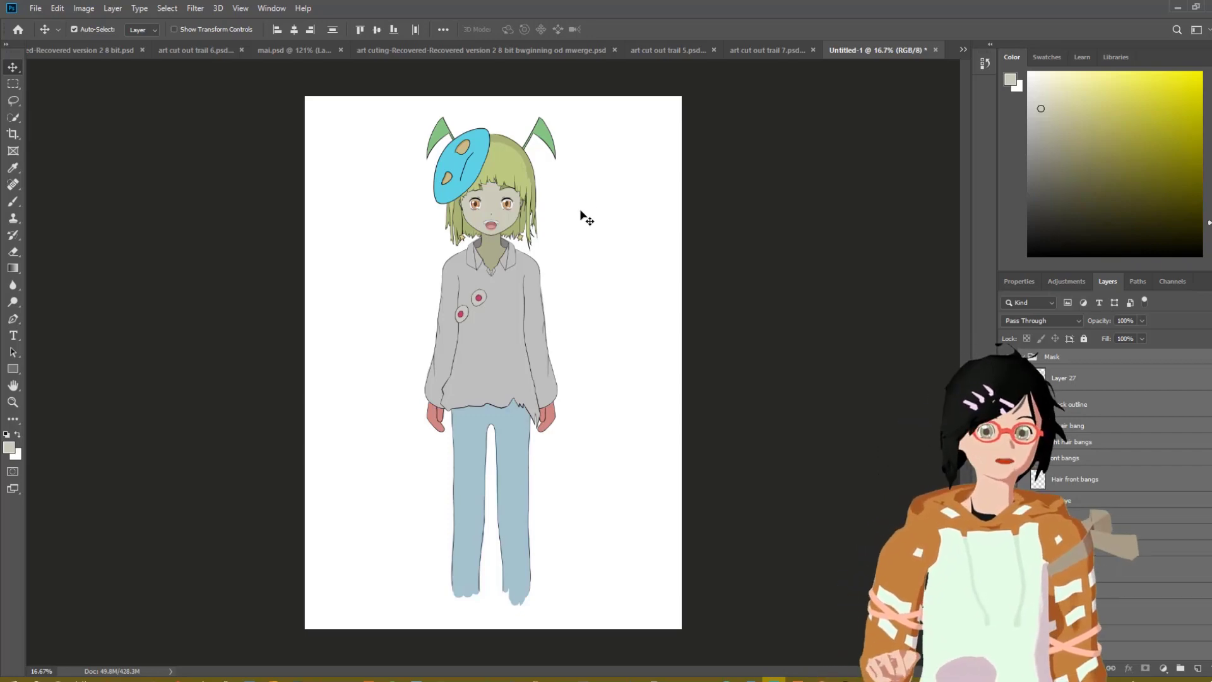
Save the A3 document to the Desktop as art cut out trail 8.psd
left_click(36, 8)
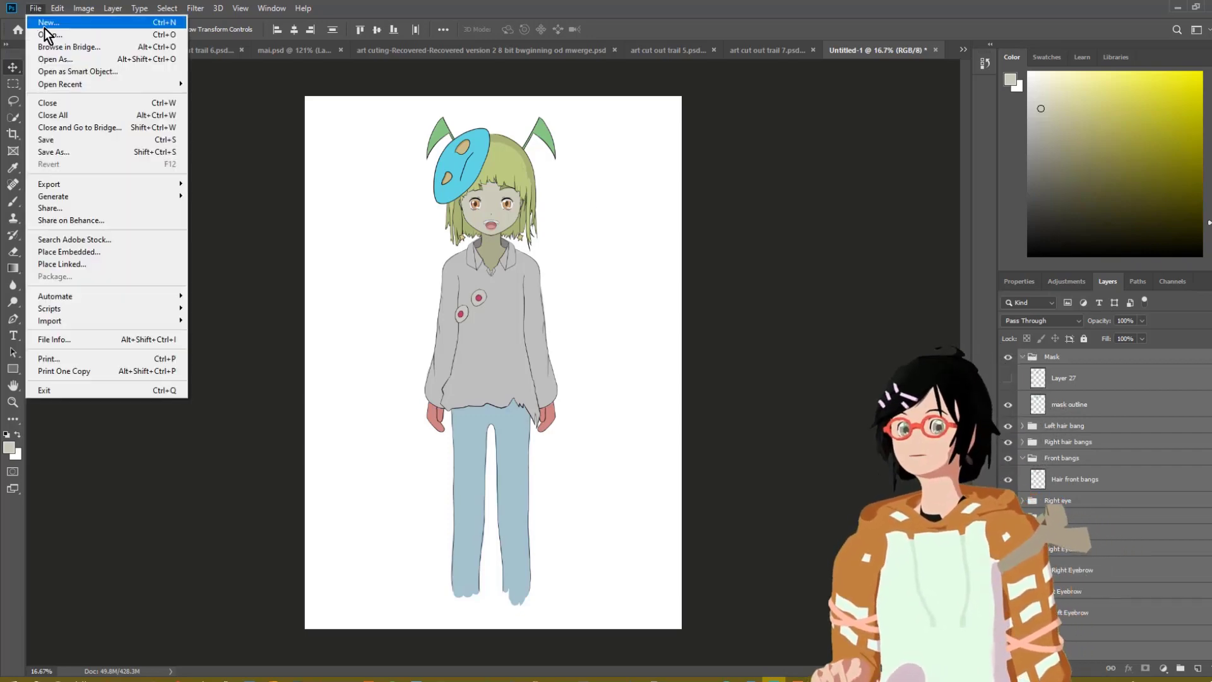
left_click(47, 140)
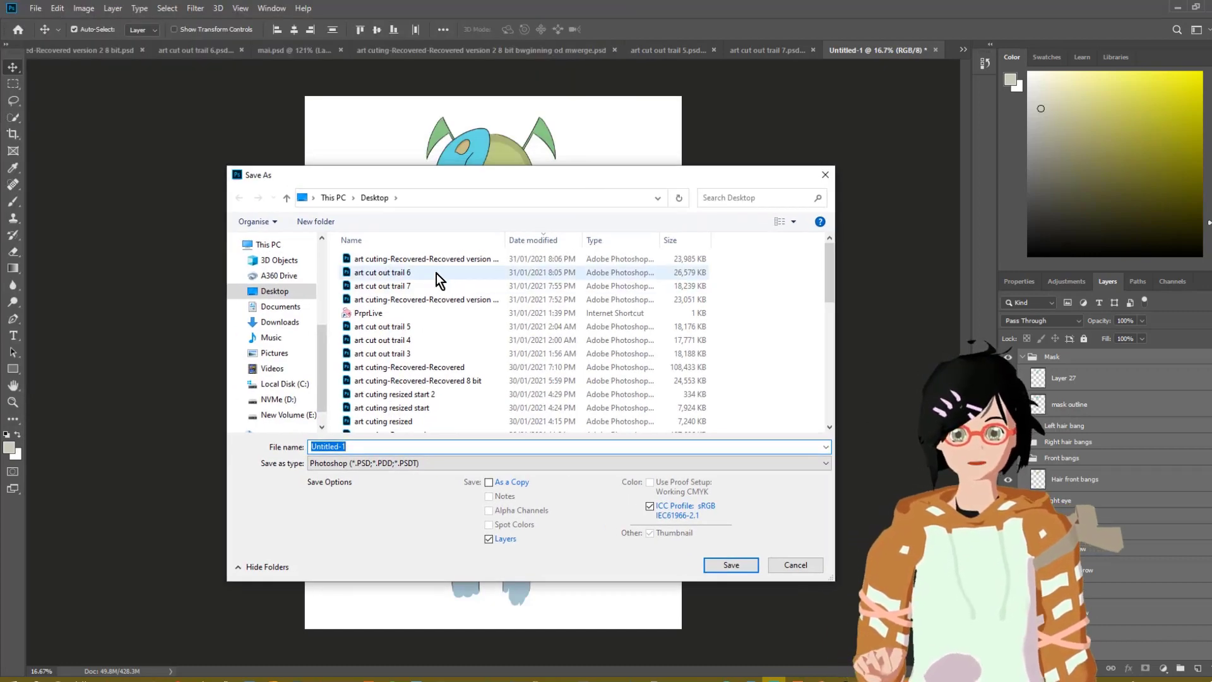
left_click(438, 287)
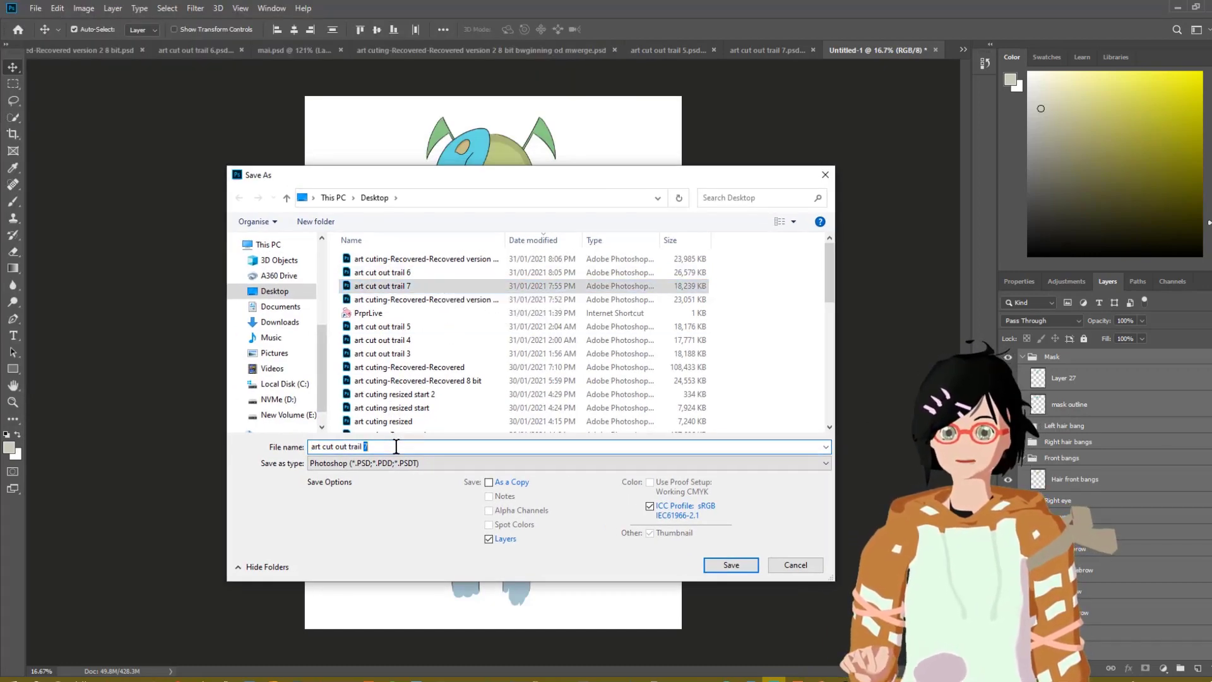
key("BackSpace")
type("8")
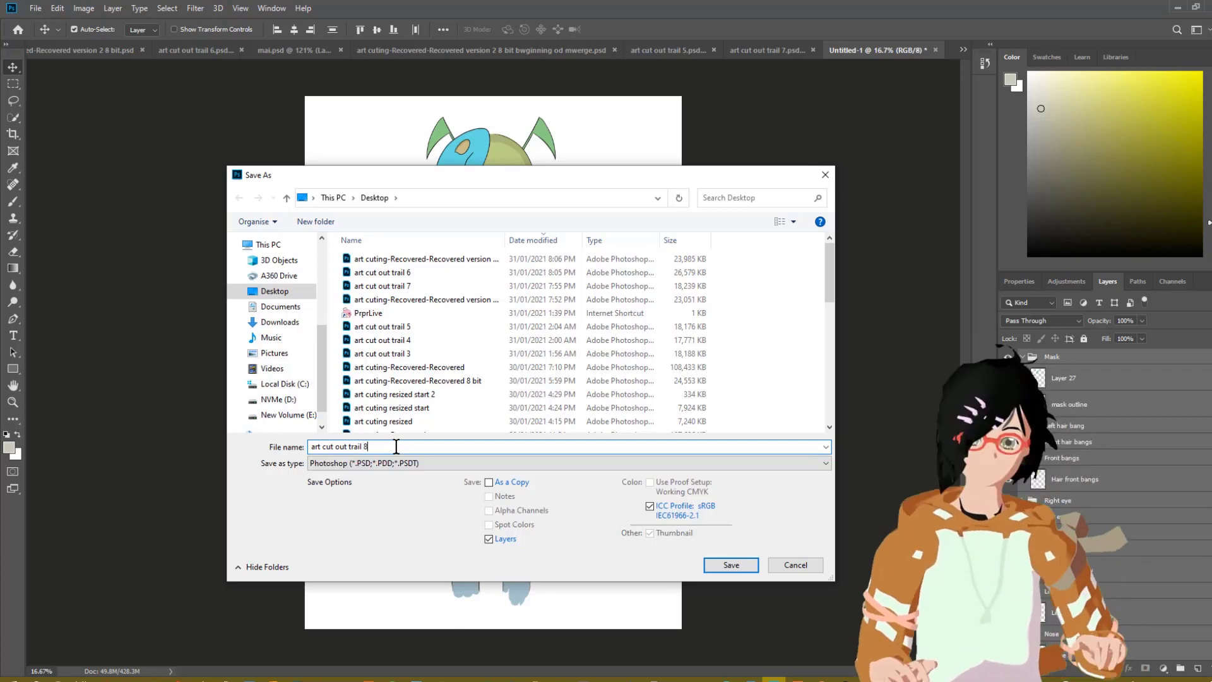
key("Return")
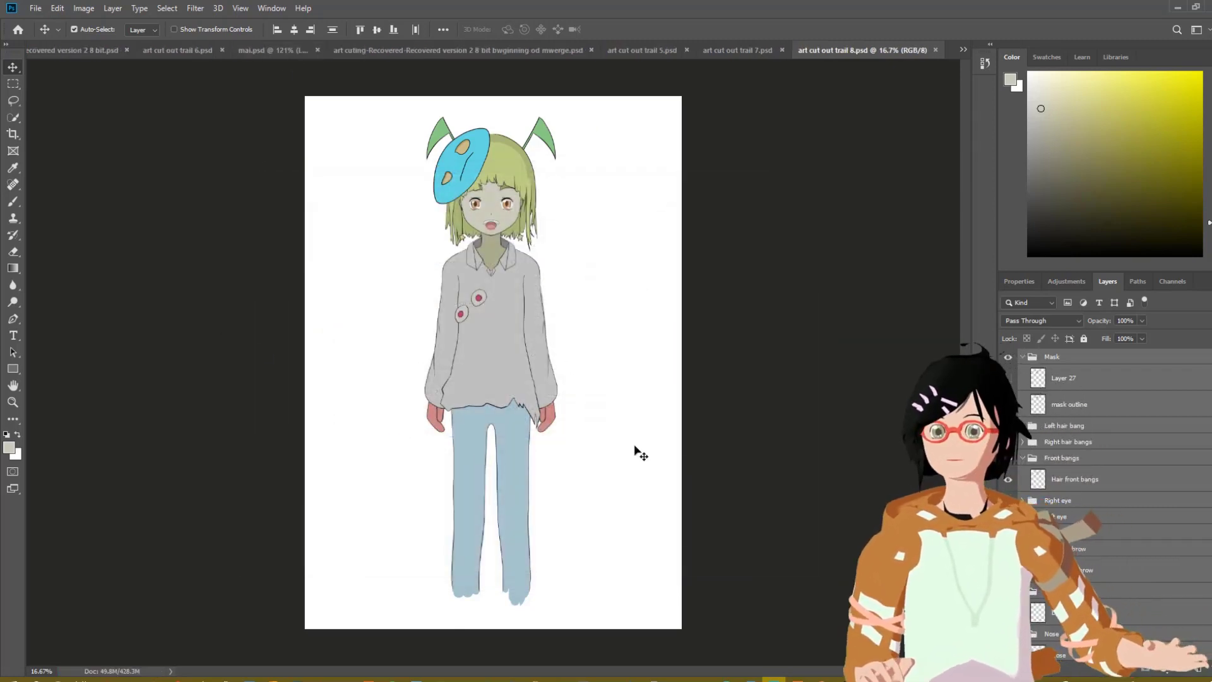
Drag art cut out trail 8.psd from the Desktop folder onto the Live2D Part panel
left_click(846, 631)
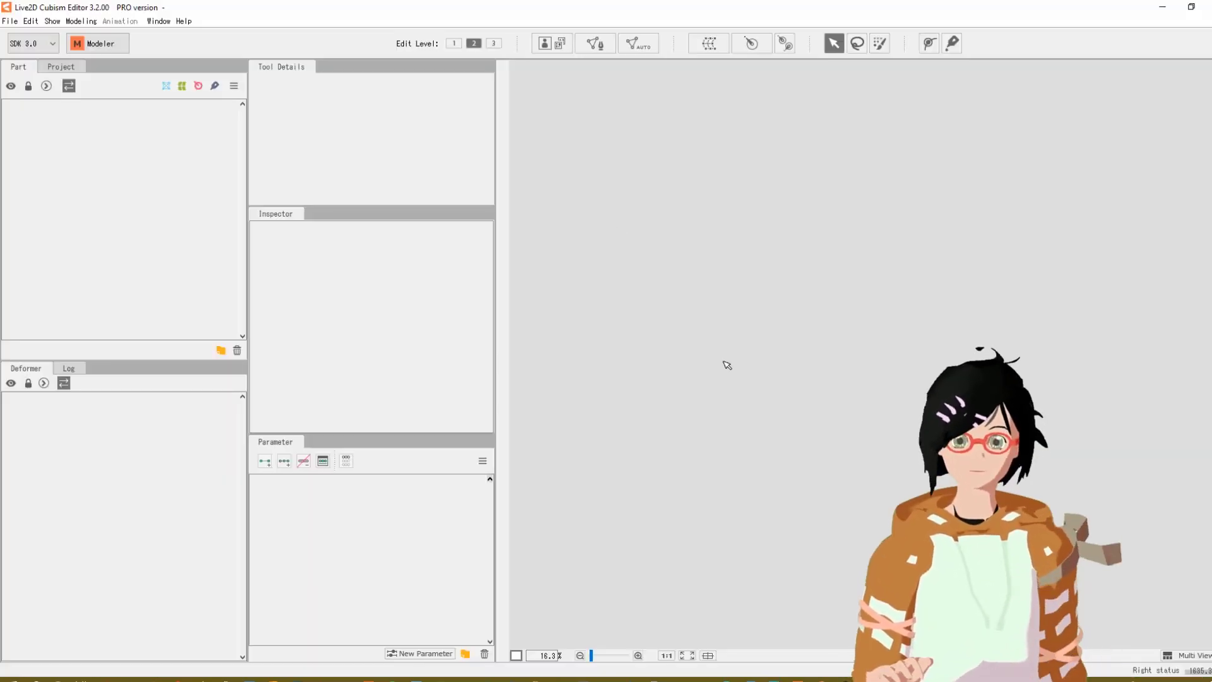
mouse_move(152, 679)
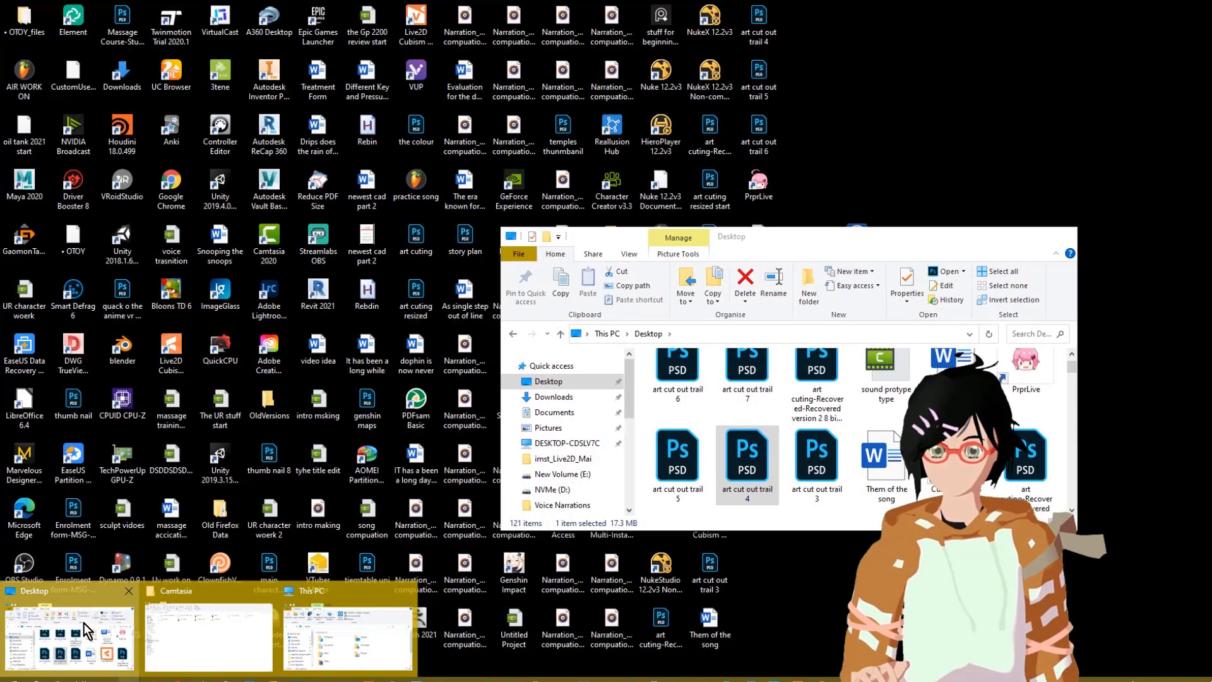
left_click(84, 622)
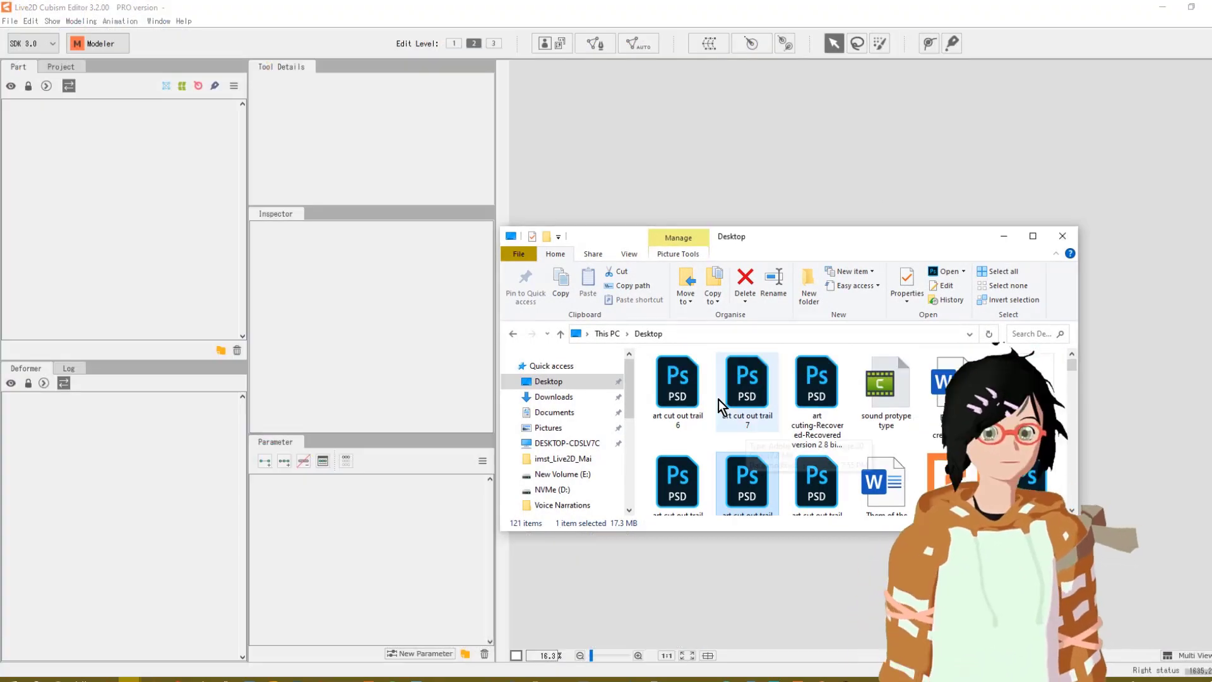
left_click(700, 388)
left_click(701, 398)
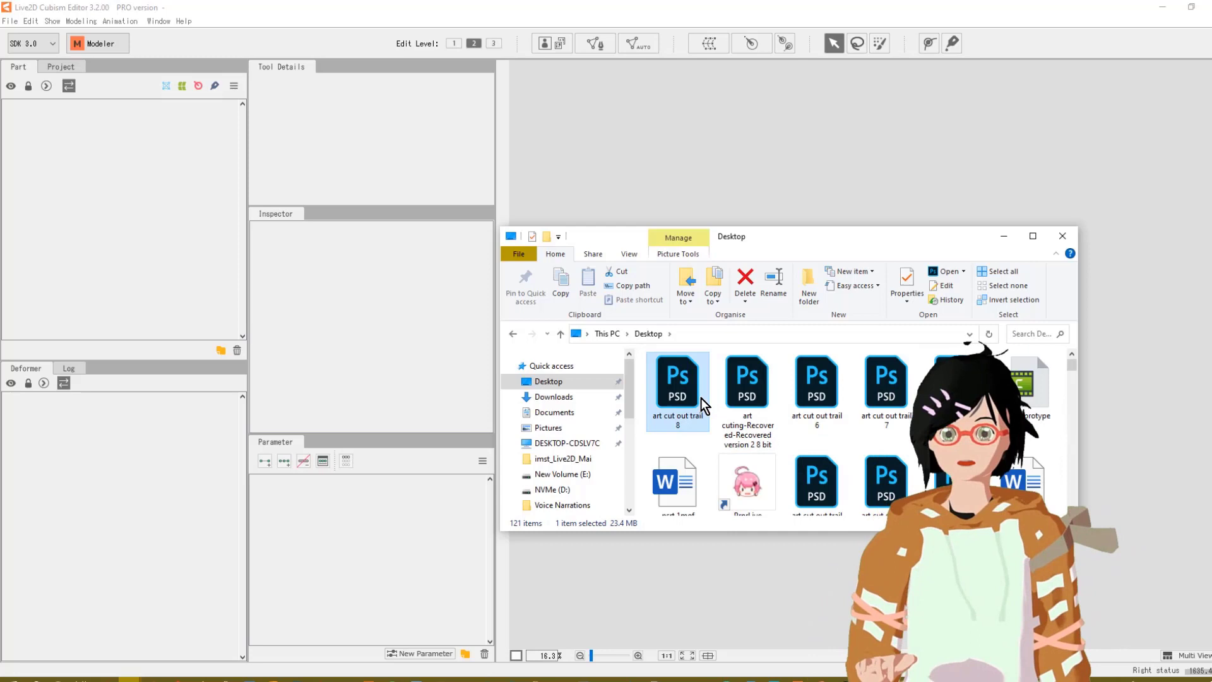
left_click_drag(662, 432, 202, 270)
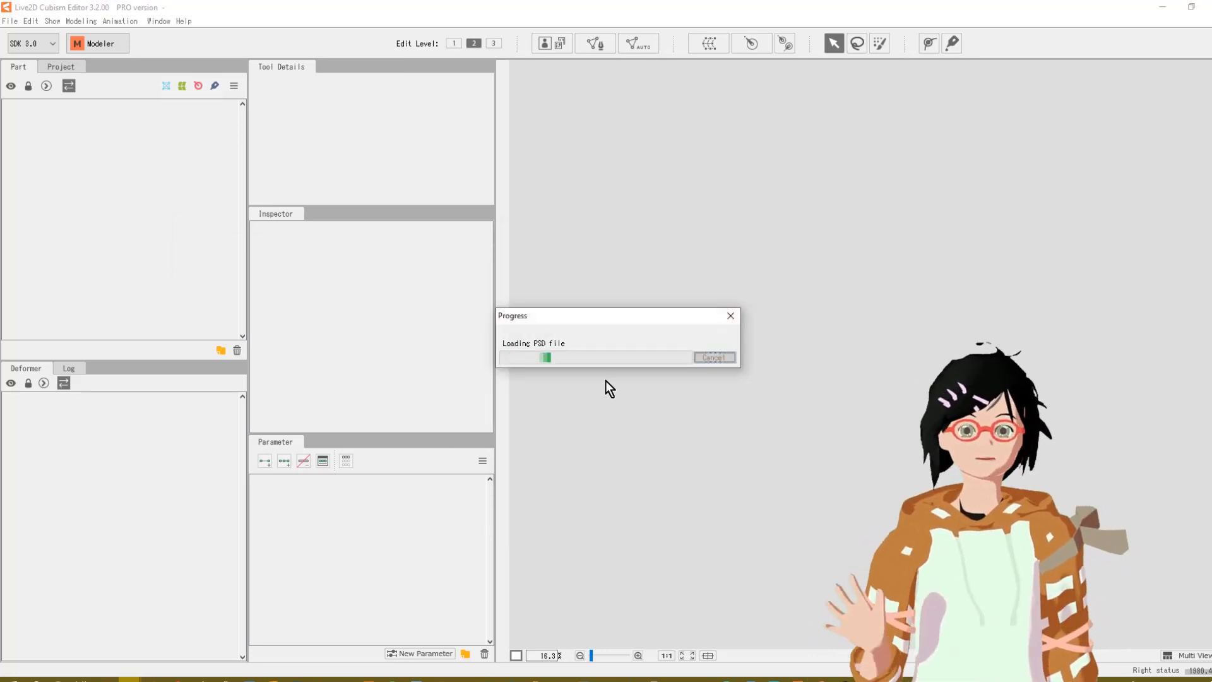
Accept the resolution prompt so Live2D builds model data from art cut out trail 8
left_click(431, 408)
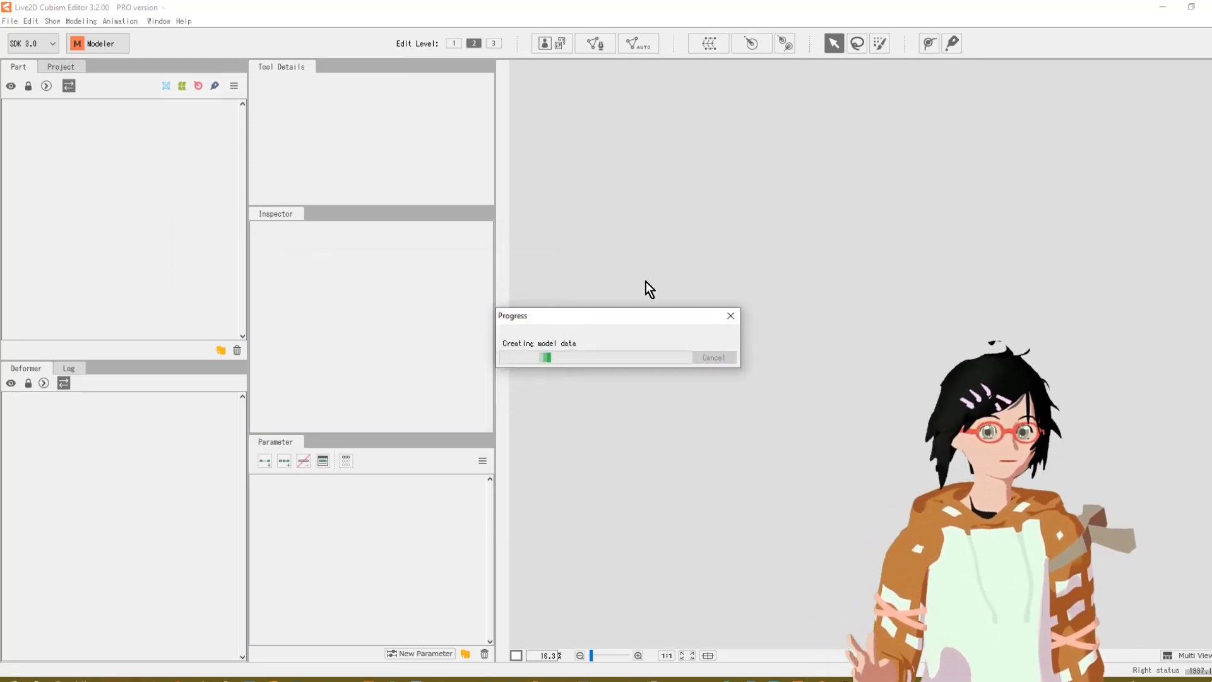